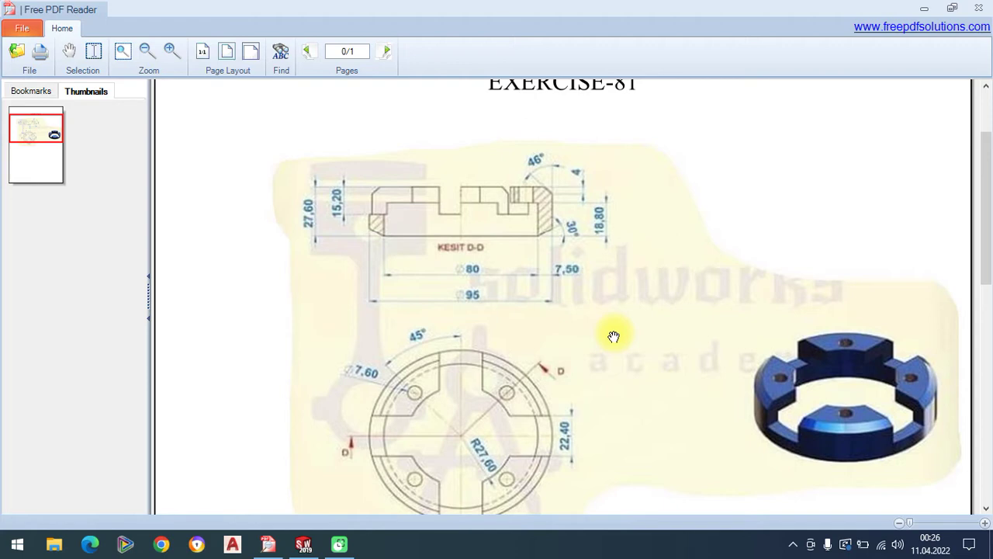
- Look over the EXERCISE-81 drawing, then create a new SOLIDWORKS part document
mouse_move(688, 255)
left_mouse_down()
mouse_move(680, 310)
mouse_move(677, 288)
left_mouse_up()
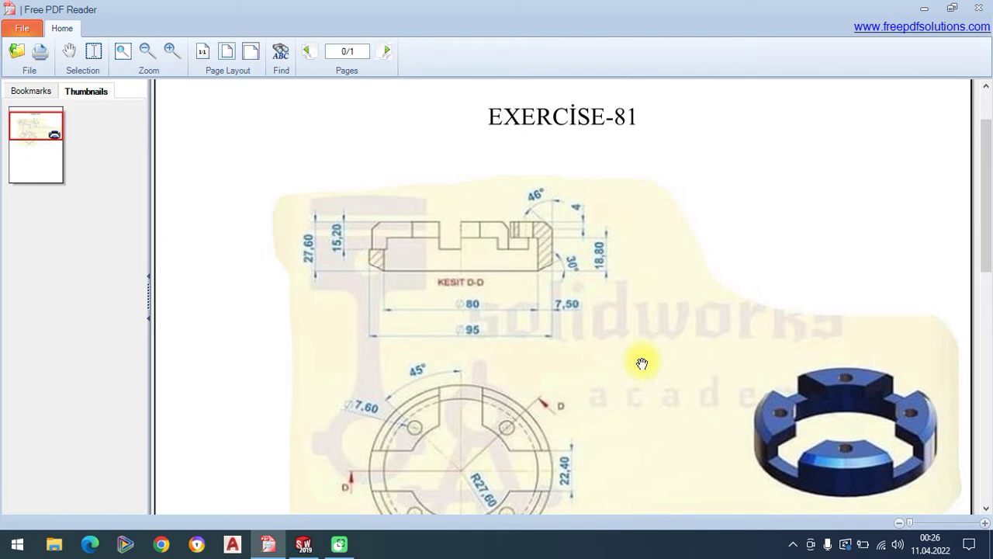
left_click_drag(638, 371, 634, 343)
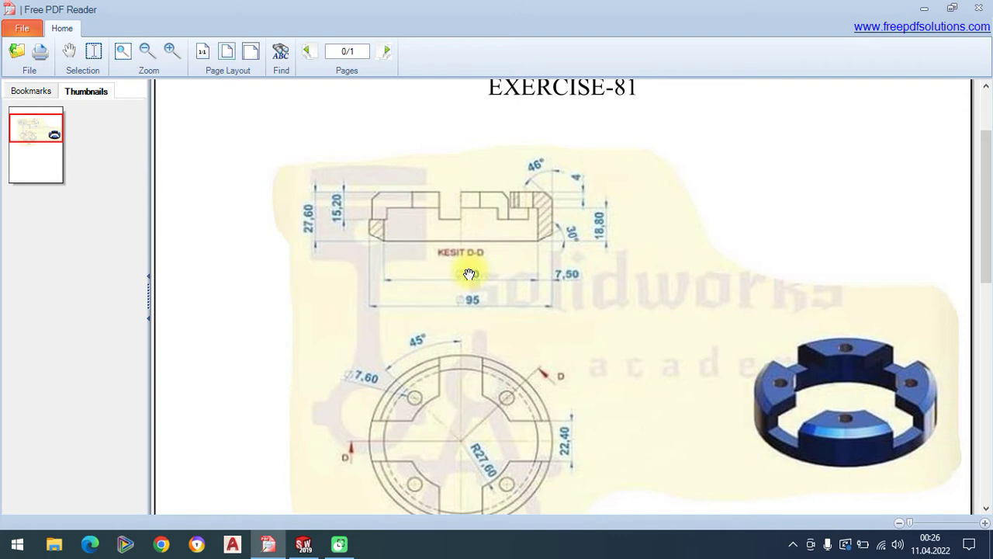
left_click(303, 544)
left_click(152, 8)
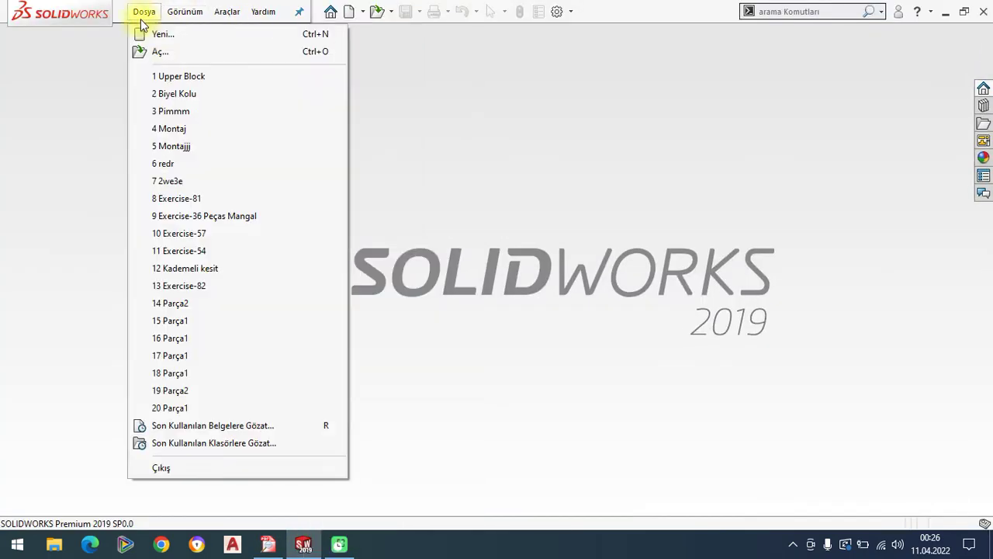
left_click(139, 33)
double_click(346, 241)
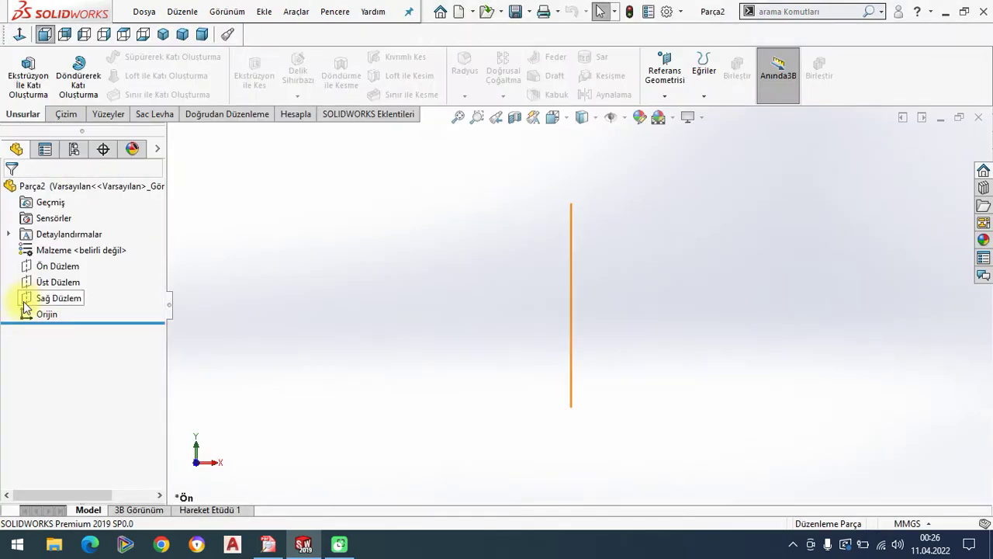
- Sketch a vertical centerline up from the origin on the Right Plane, then reopen the drawing
left_click(24, 303)
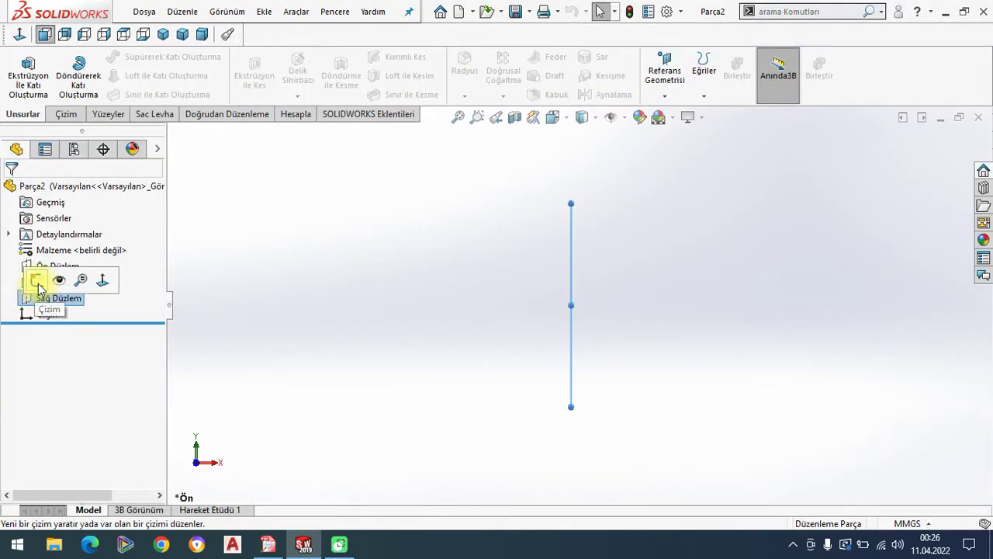
left_click(31, 280)
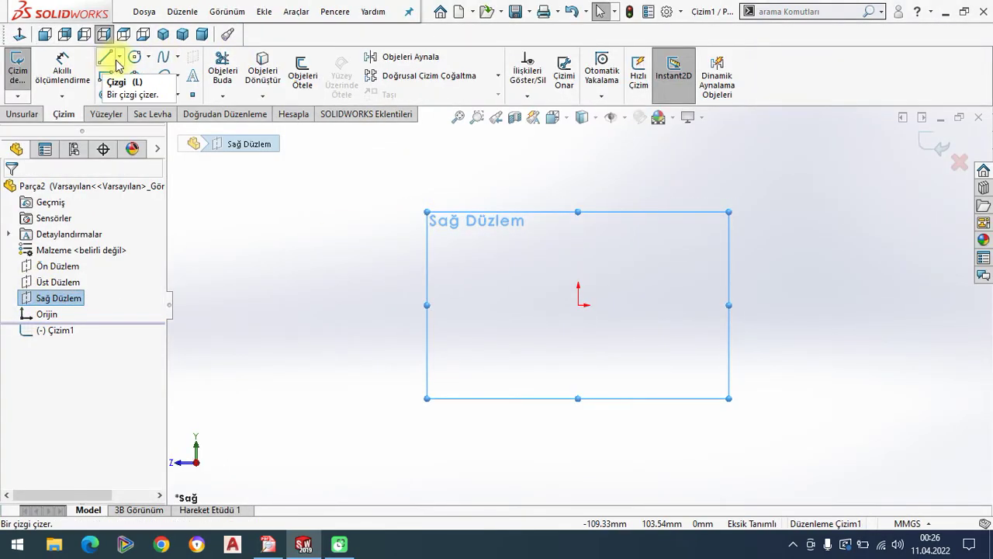
left_click(118, 57)
left_click(128, 73)
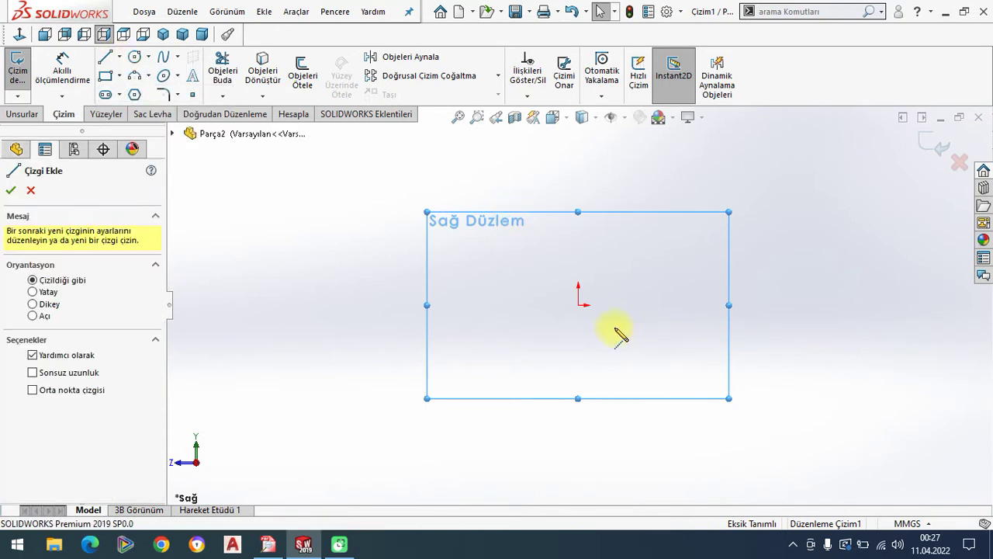
left_click(578, 305)
left_click(578, 172)
right_click(396, 230)
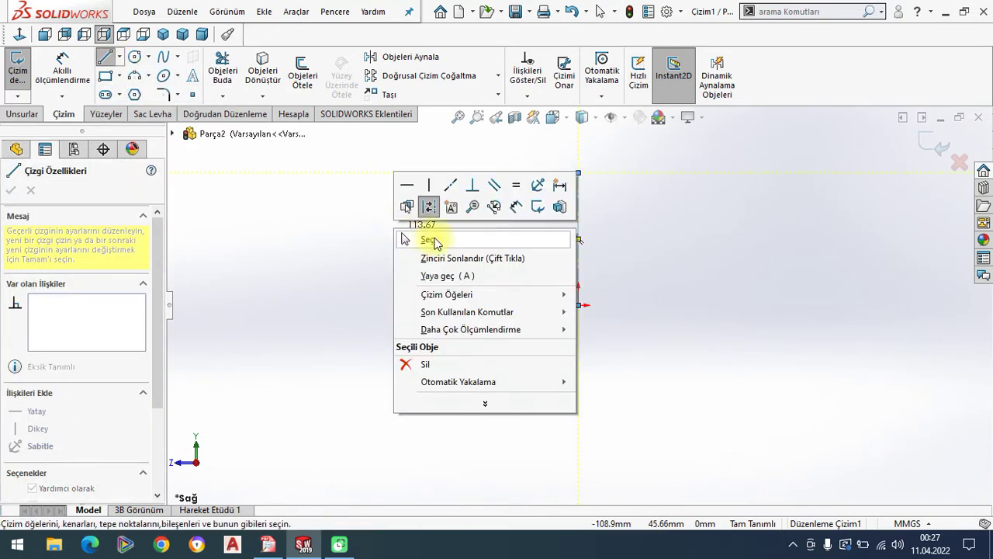
left_click(435, 243)
left_click(268, 544)
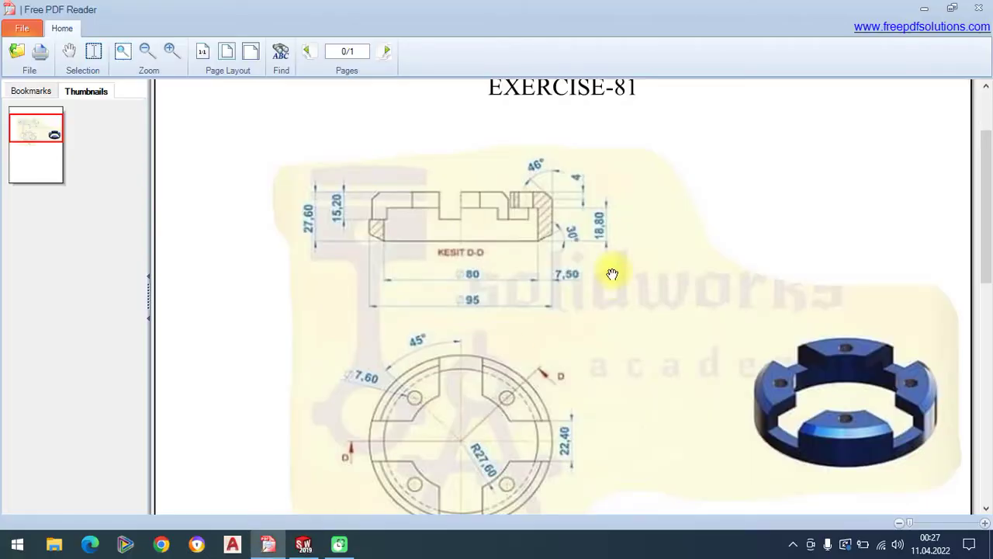
scroll(609, 278, "up", 1)
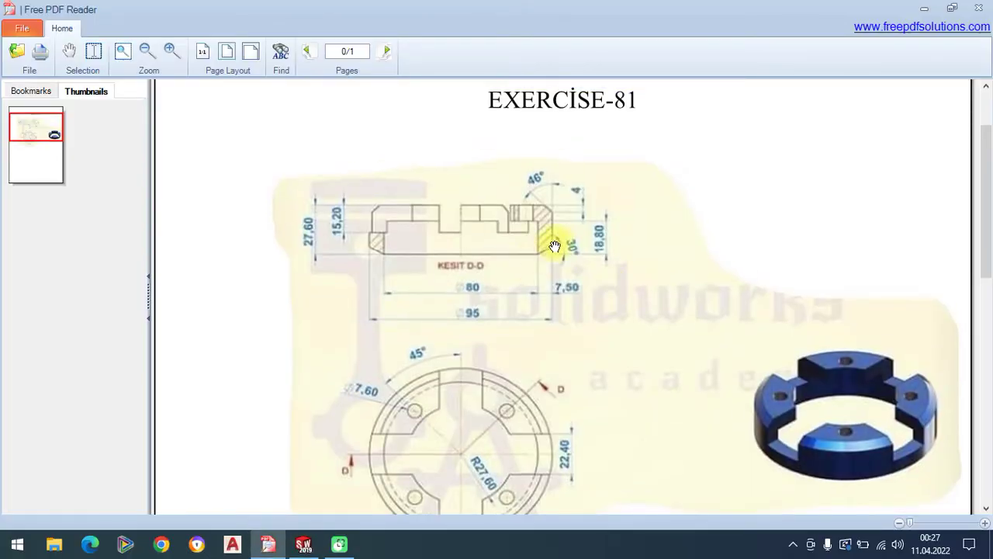
- Draw the closed L-shaped profile with angled lower edge and chamfered top-right corner
left_click(304, 544)
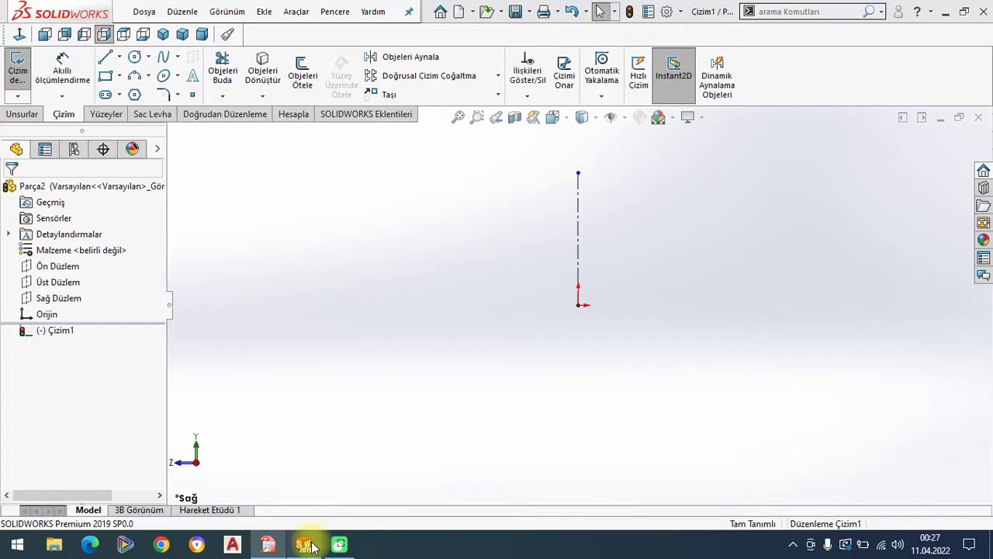
left_click(107, 58)
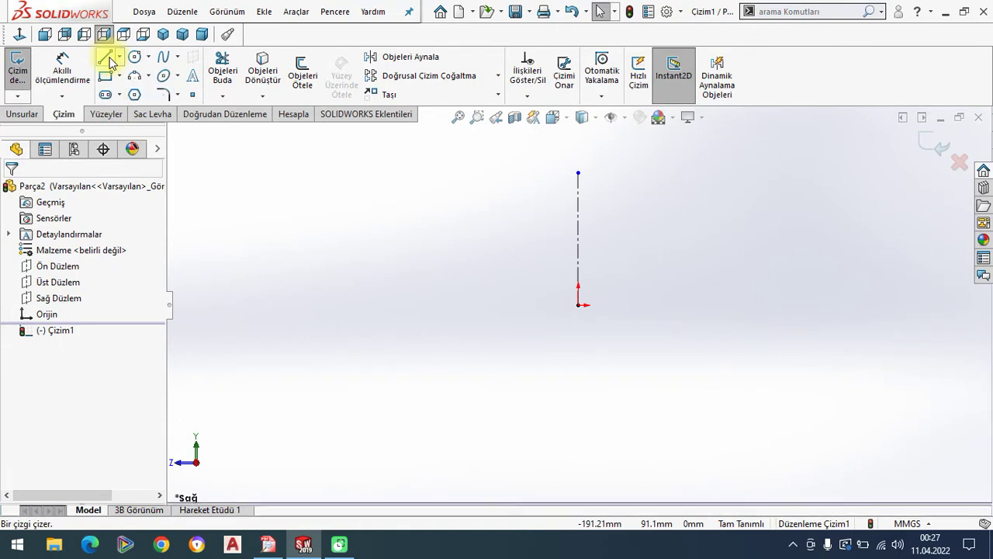
left_click(669, 304)
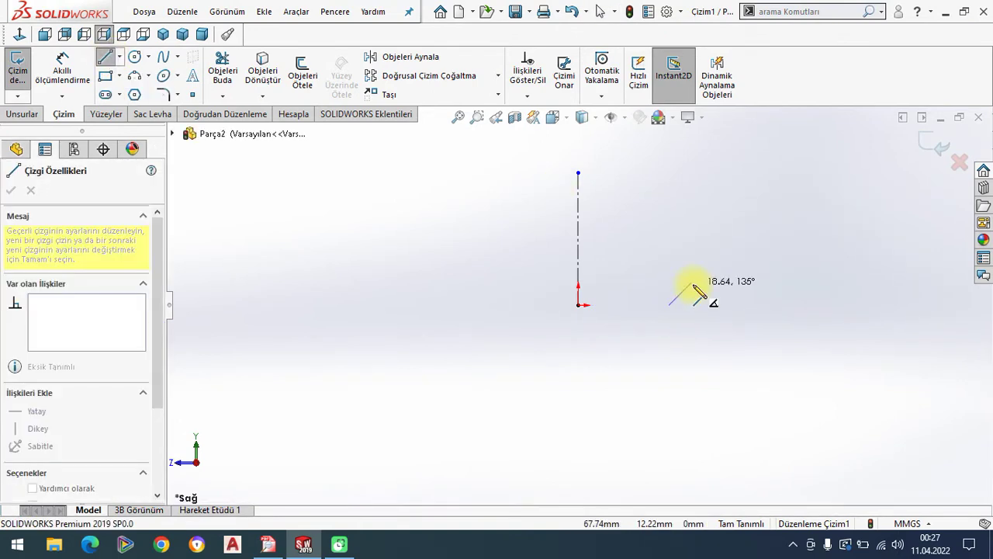
left_click(692, 283)
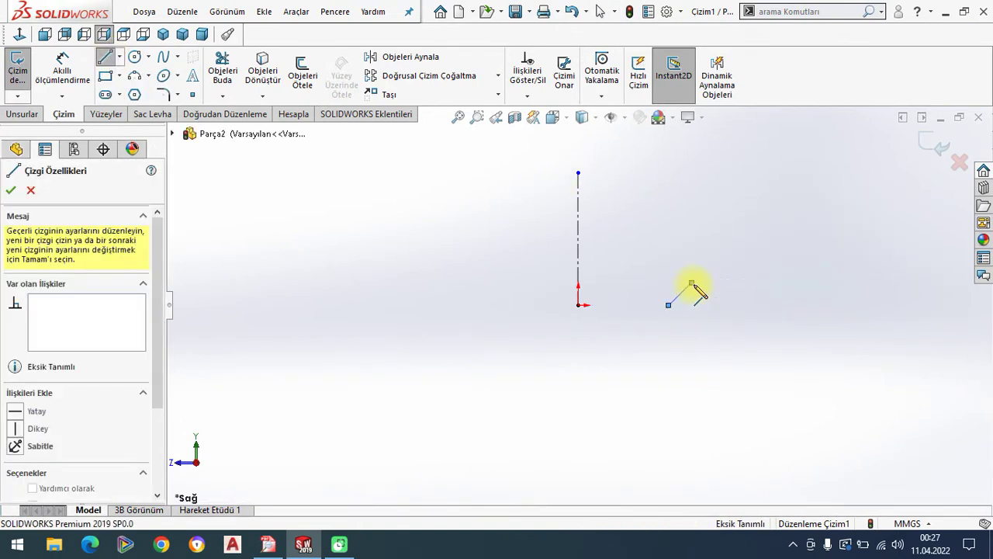
left_click(692, 219)
left_click(680, 209)
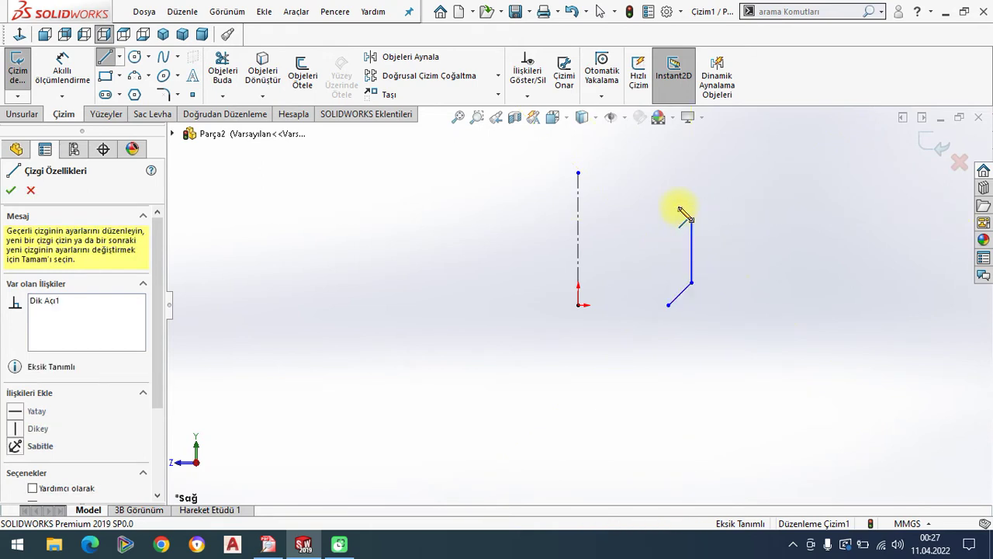
left_click(619, 209)
left_click(618, 231)
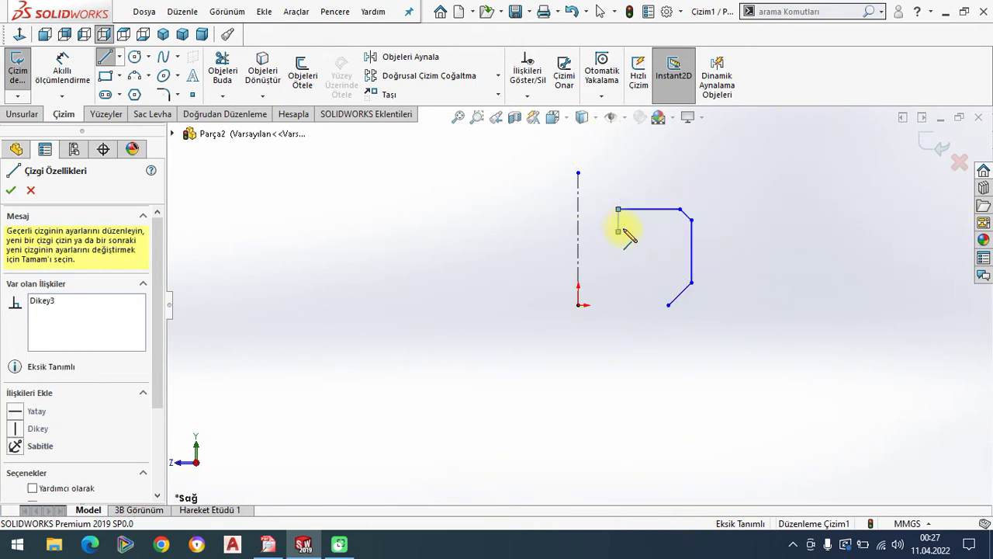
left_click(669, 232)
left_click(669, 304)
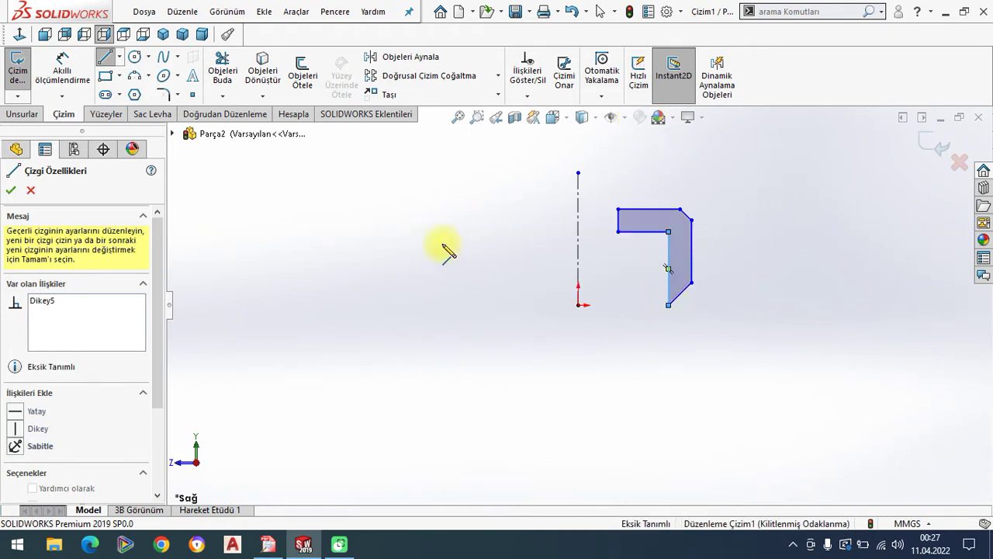
right_click(444, 246)
left_click(475, 258)
- Check the profile dimensions on the EXERCISE-81 drawing and return to the sketch
scroll(670, 240, "down", 2)
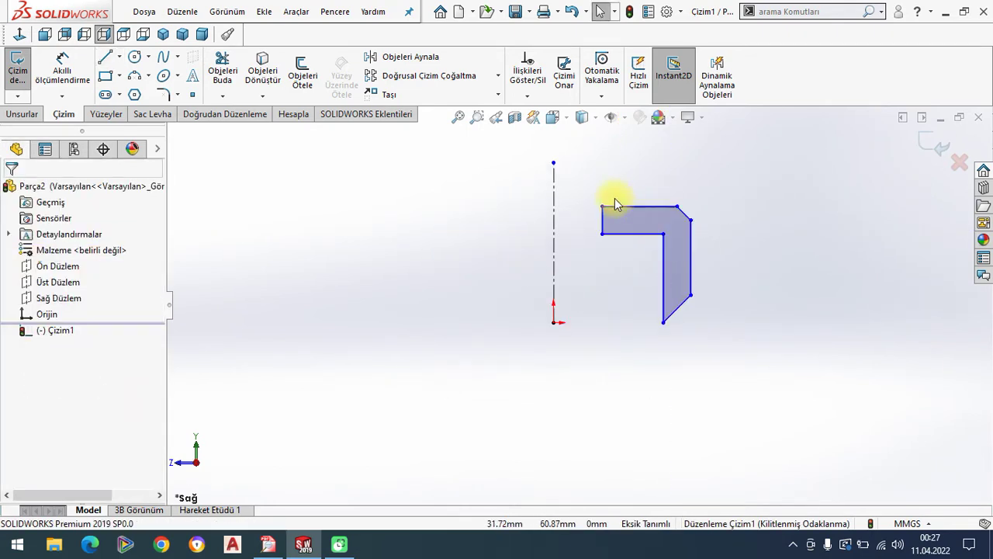
left_click(268, 544)
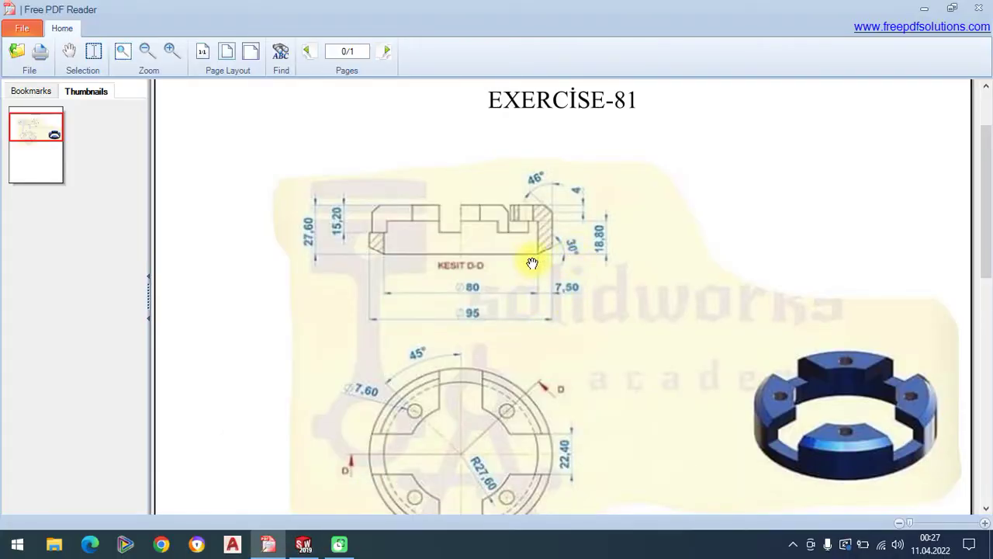
left_click(302, 544)
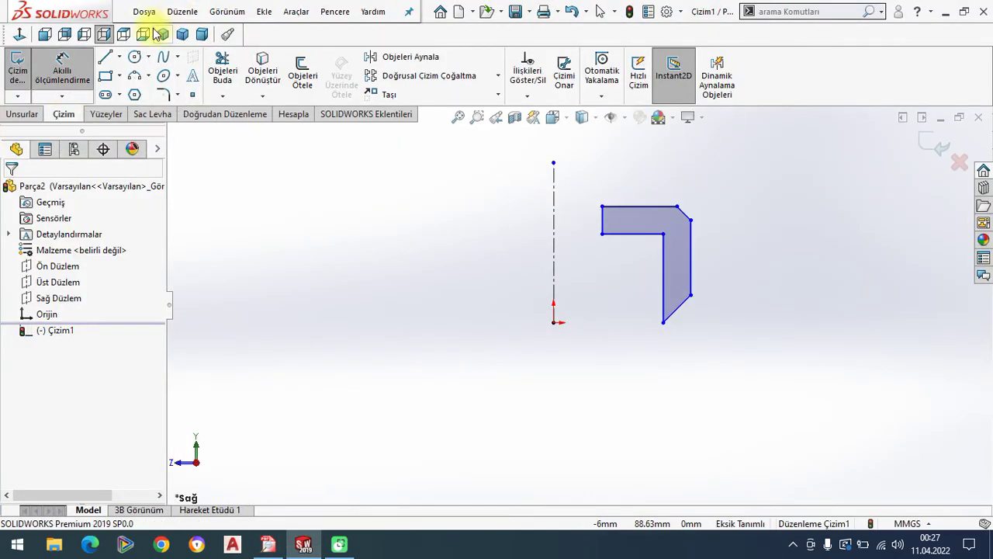
- Draw a horizontal centerline rightward from the profile's bottom corner
left_click(119, 57)
left_click(132, 88)
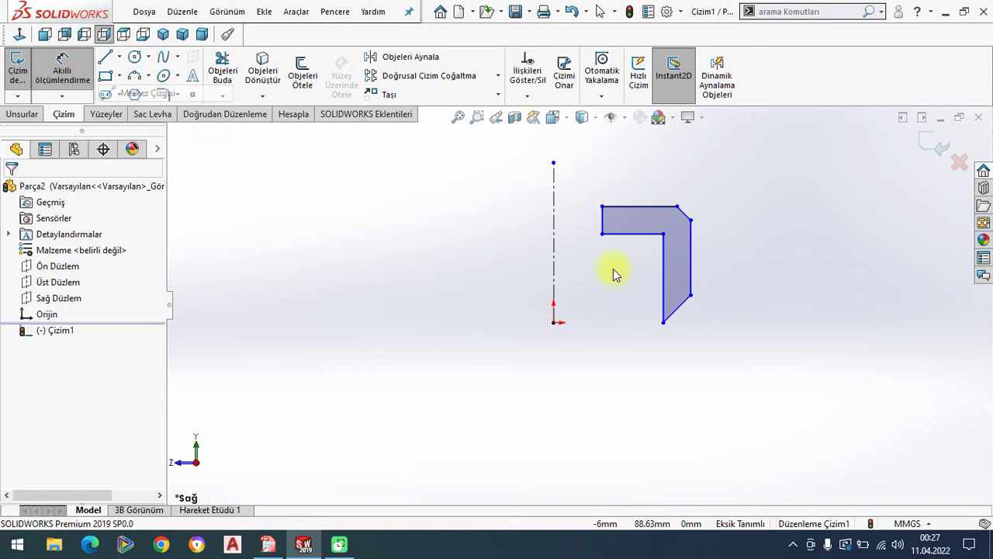
left_click(663, 322)
left_click(757, 322)
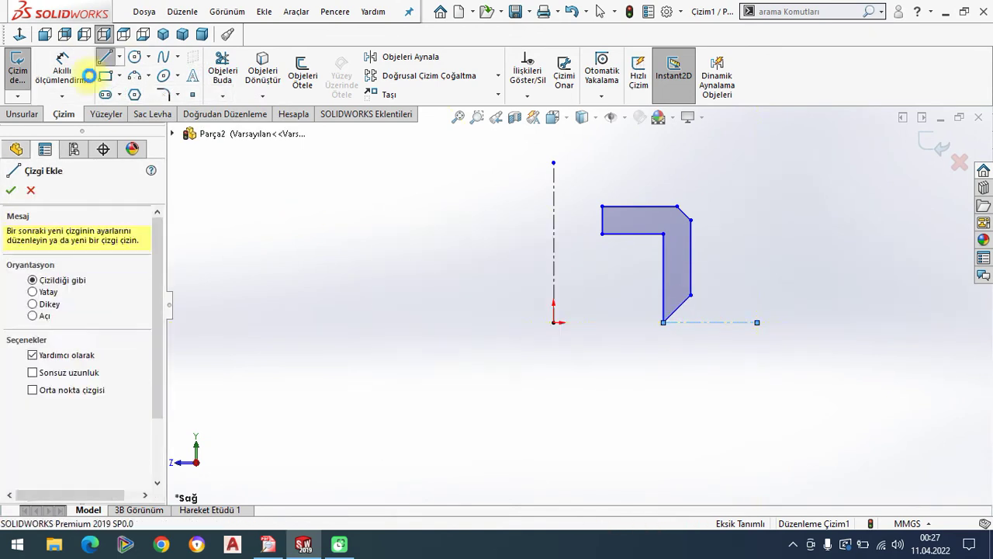
- Dimension the lower angled edge to 30° and its horizontal width to 7.50
left_click(63, 73)
left_click(680, 305)
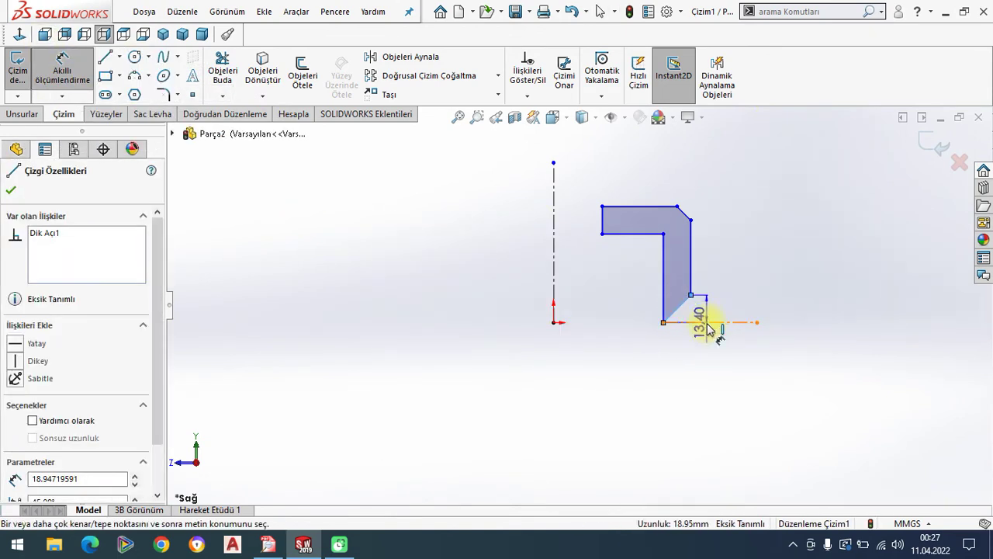
left_click(706, 322)
left_click(728, 311)
type("30")
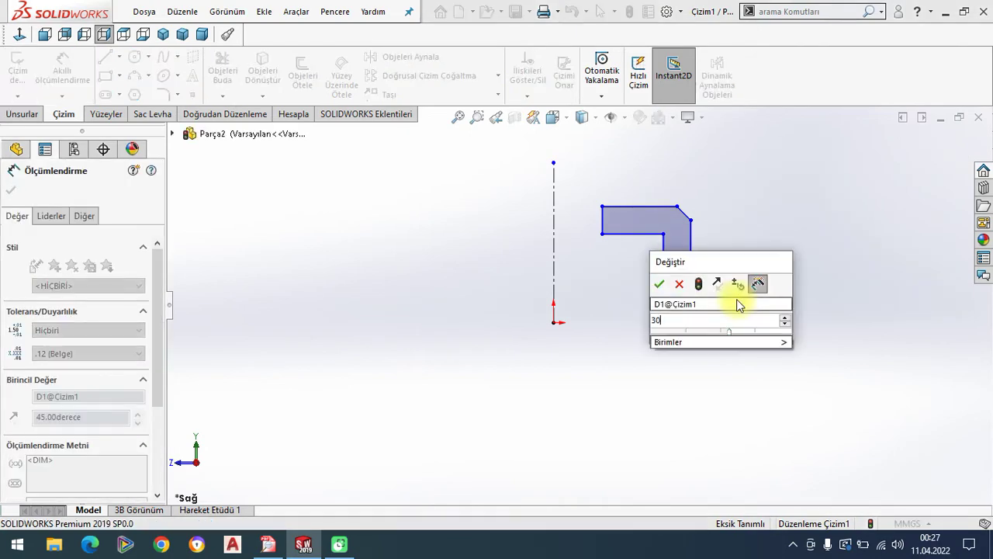
key("Return")
left_click(663, 322)
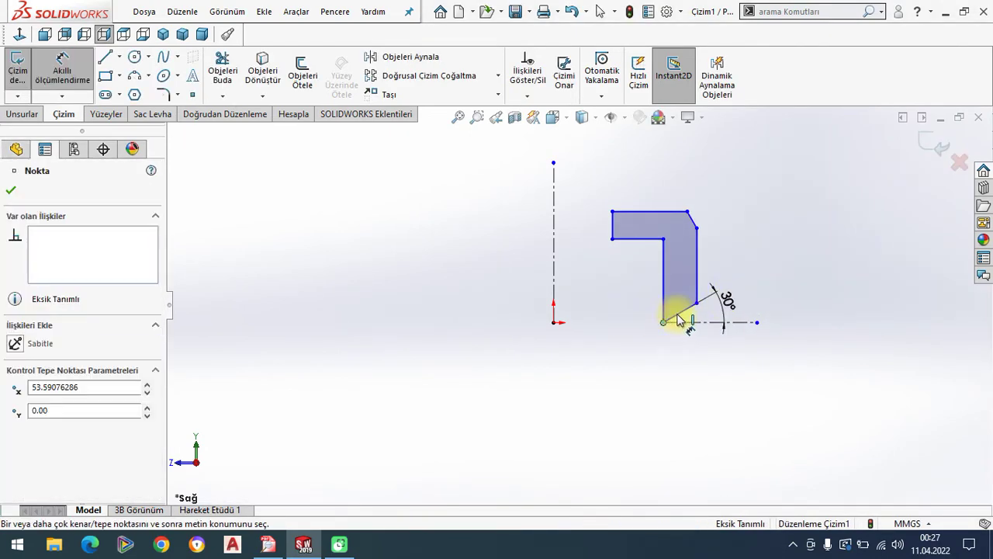
left_click(697, 303)
left_click(682, 378)
type("7.")
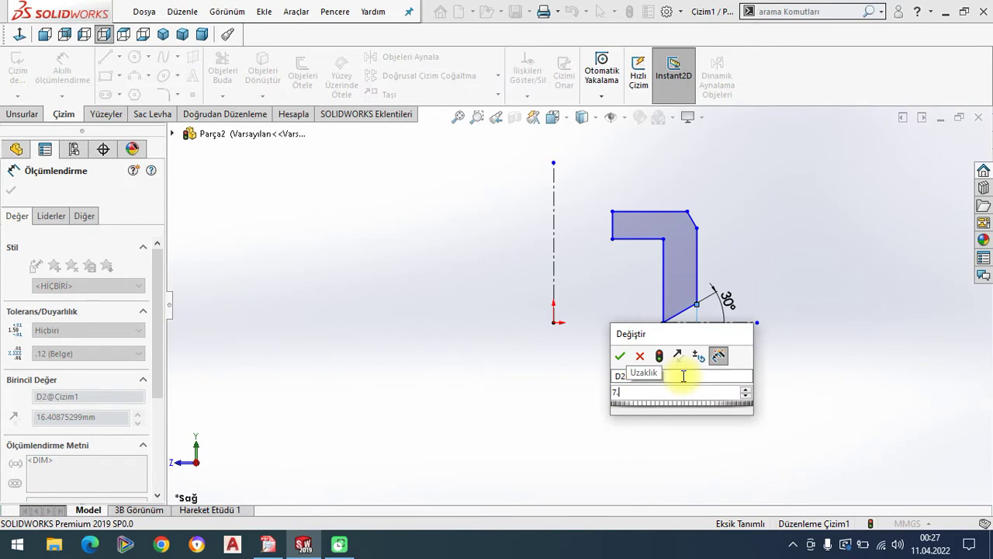
key("Return")
key("Escape")
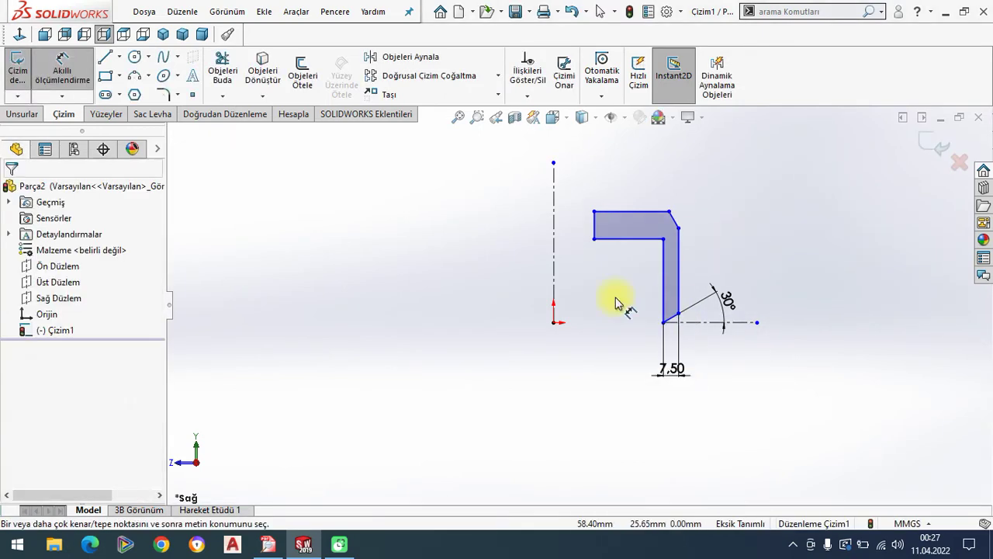
left_click(268, 545)
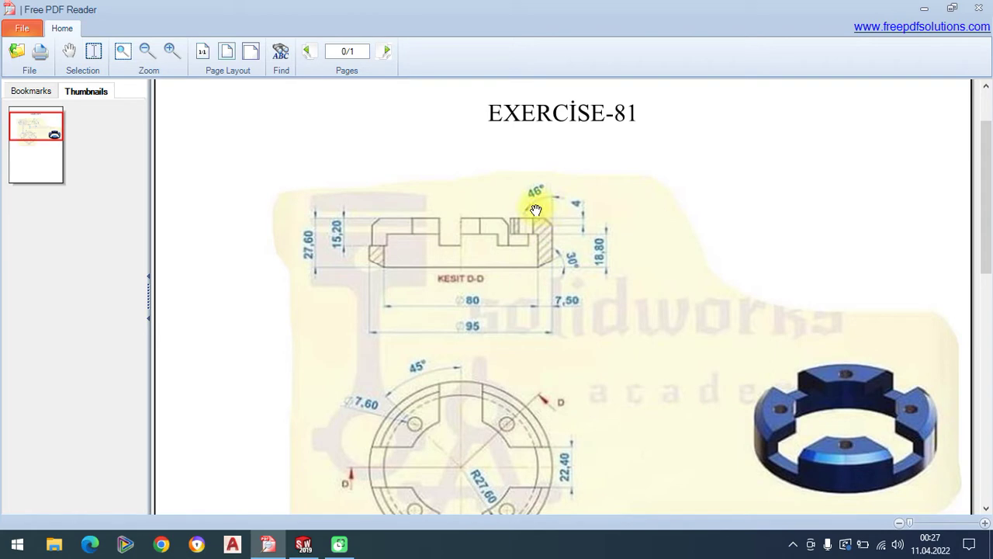
- Dimension the top-right chamfer's vertical height to 4 mm
left_click(303, 545)
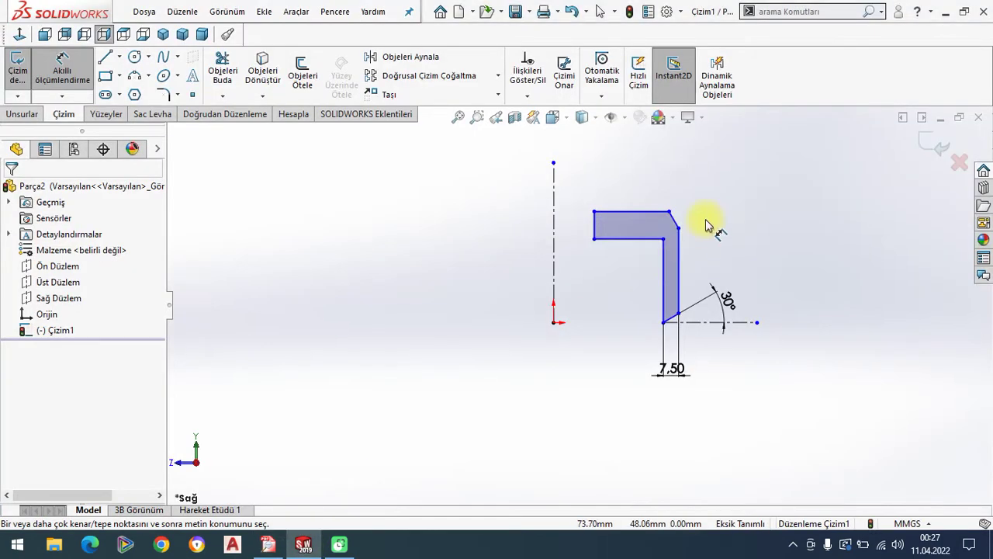
left_click(670, 212)
left_click(705, 222)
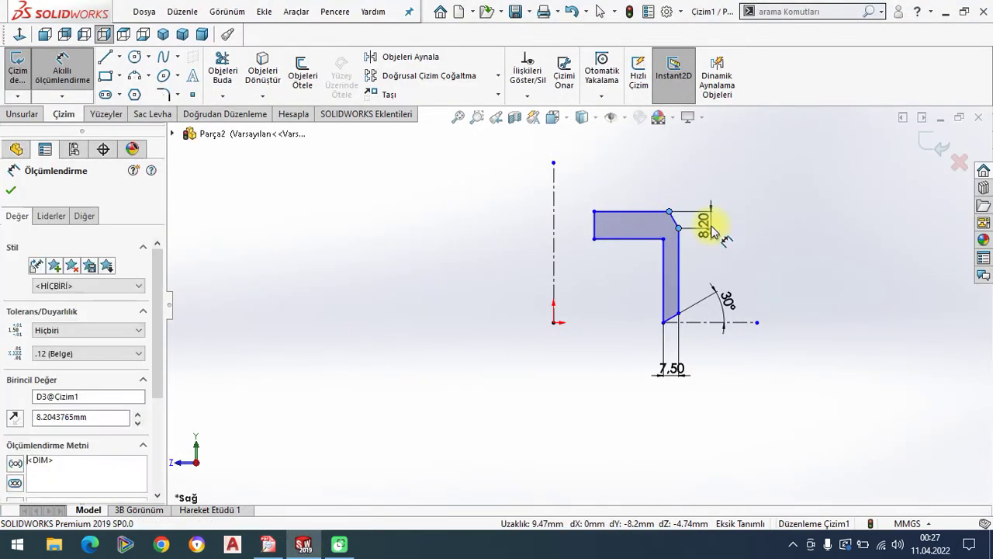
left_click(712, 231)
type("4")
key("Return")
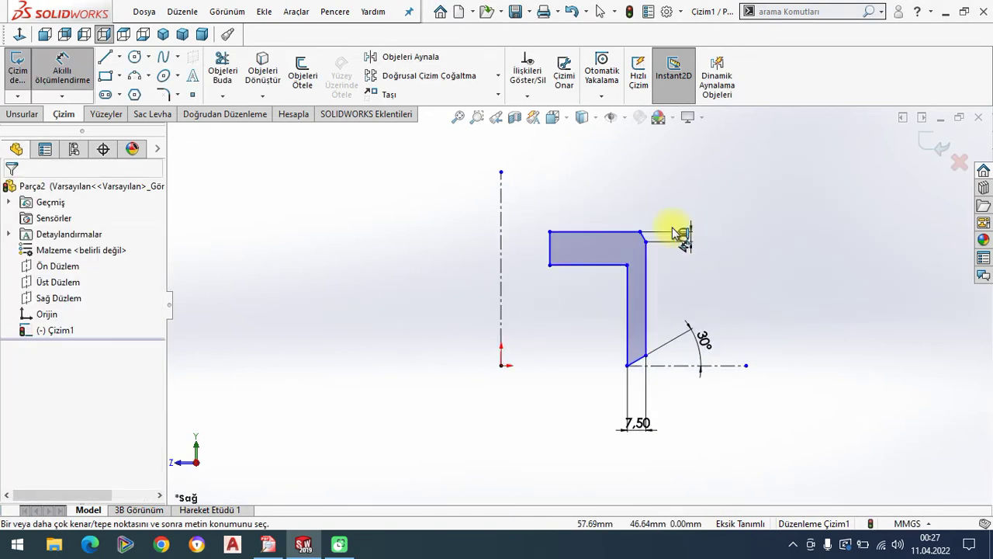
- Delete the 2.31 dimension on the top edge and zoom out slightly
left_click(650, 267)
left_click(644, 230)
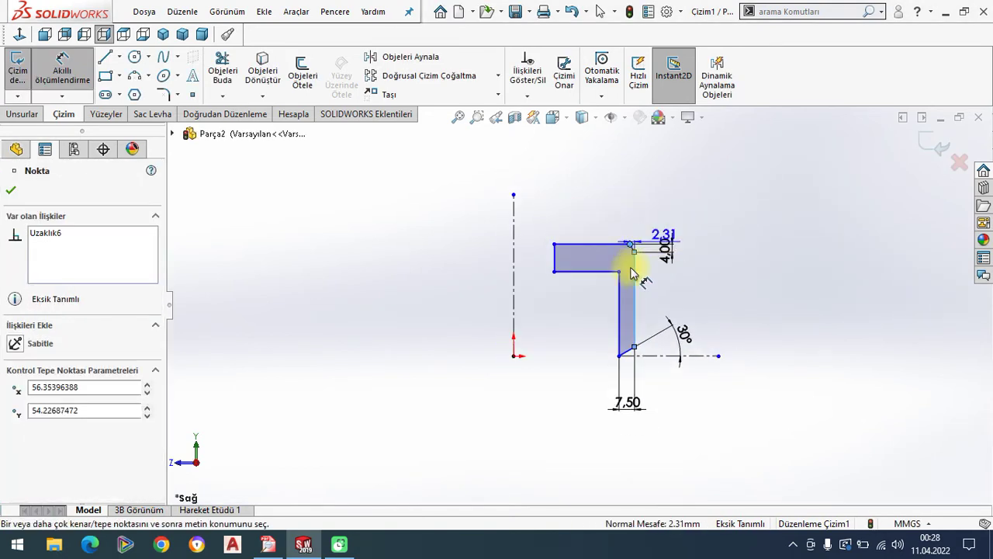
key("Delete")
key("z")
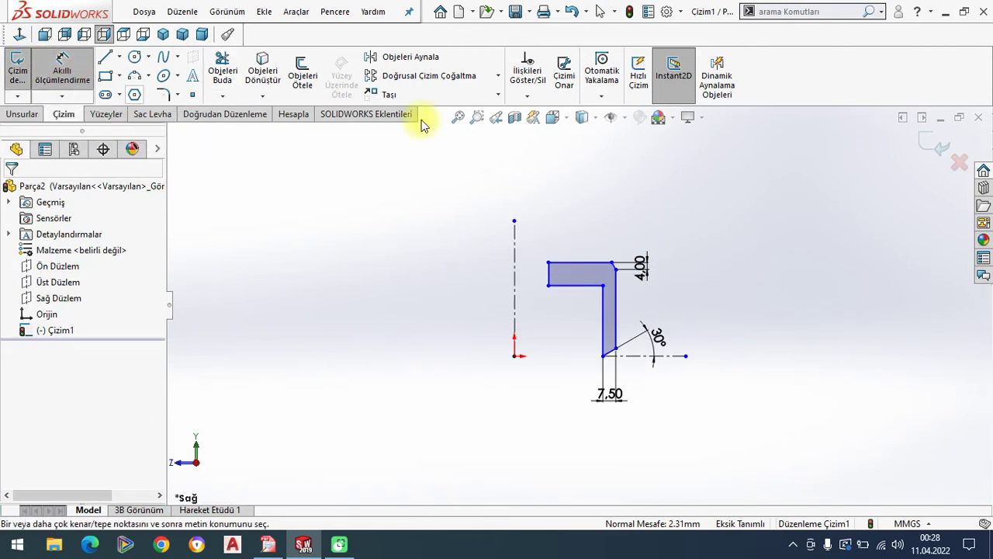
- Remove the perpendicular relation that over-defines the chamfer edge
left_click(617, 316)
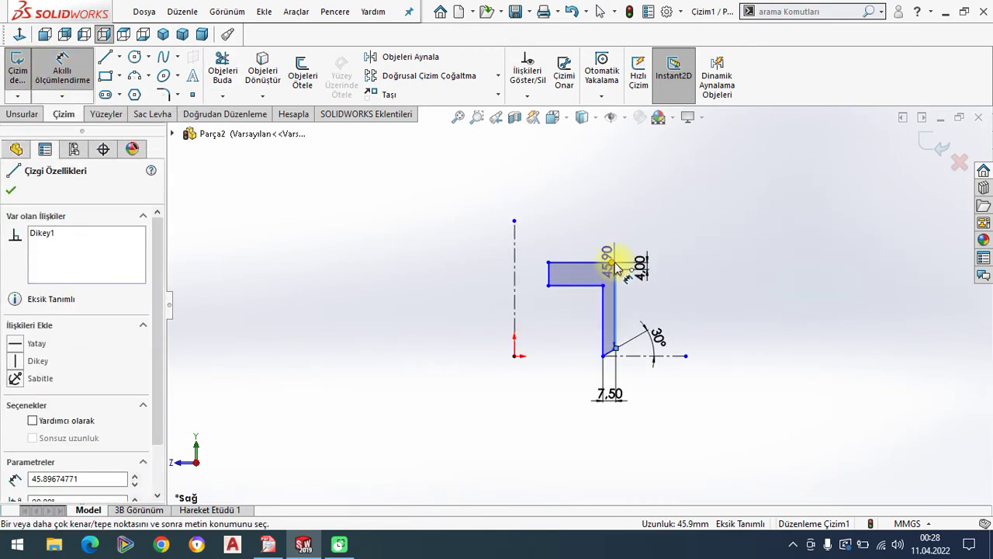
scroll(614, 266, "down", 2)
scroll(597, 279, "down", 1)
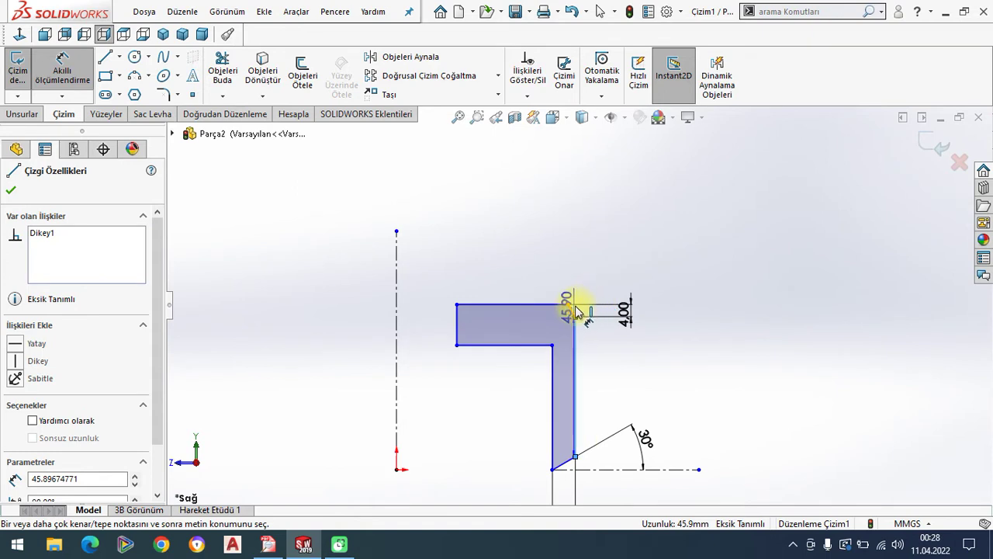
left_click_drag(572, 303, 562, 265)
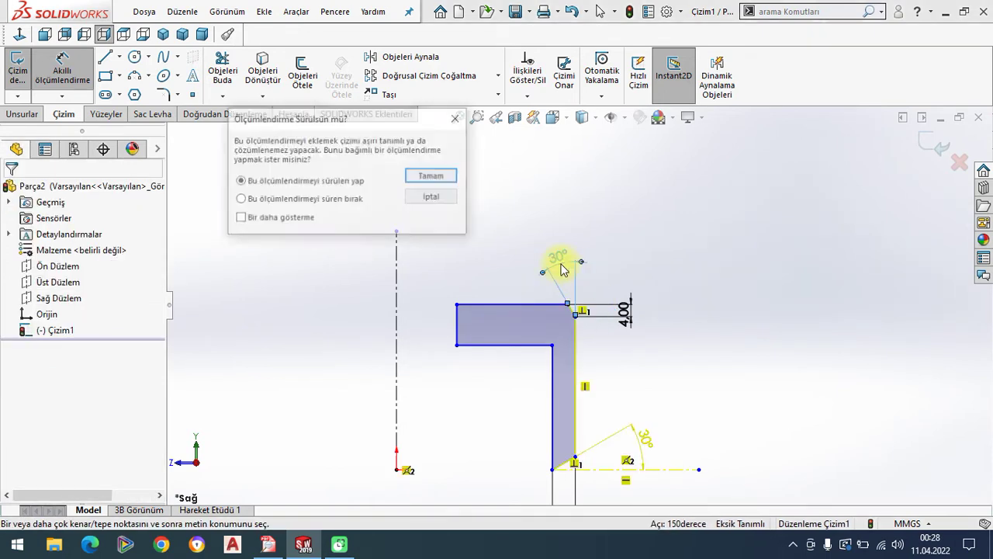
left_click(463, 121)
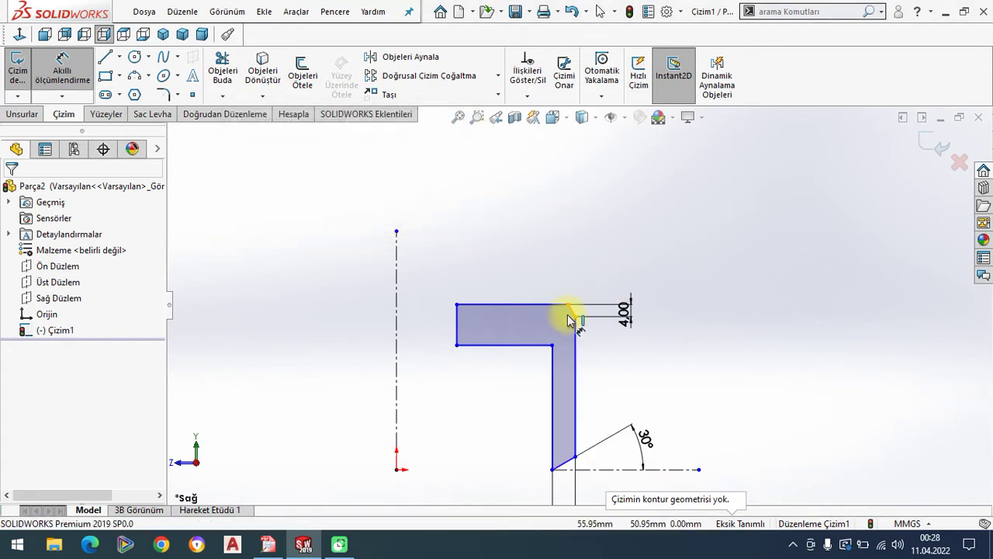
key("Escape")
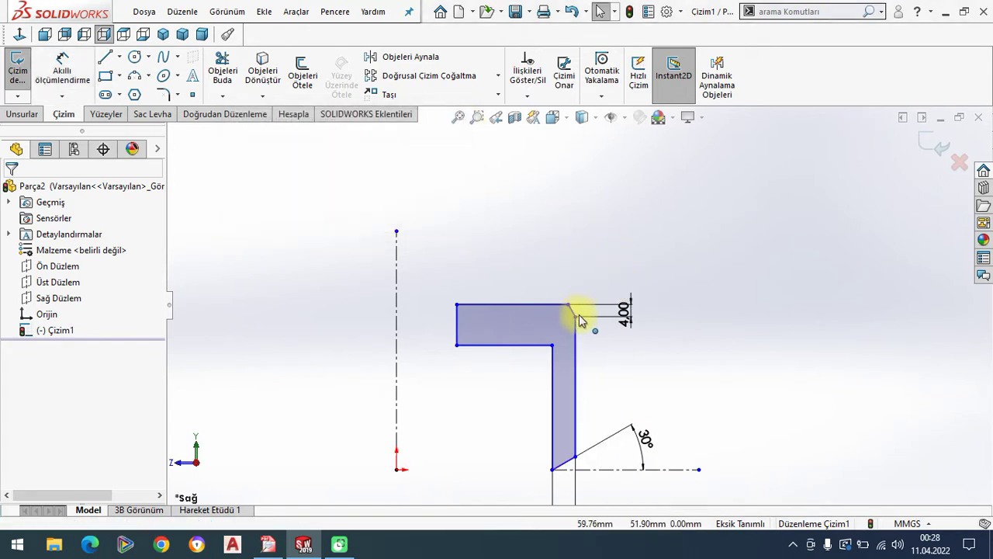
left_click(575, 316)
right_click(584, 313)
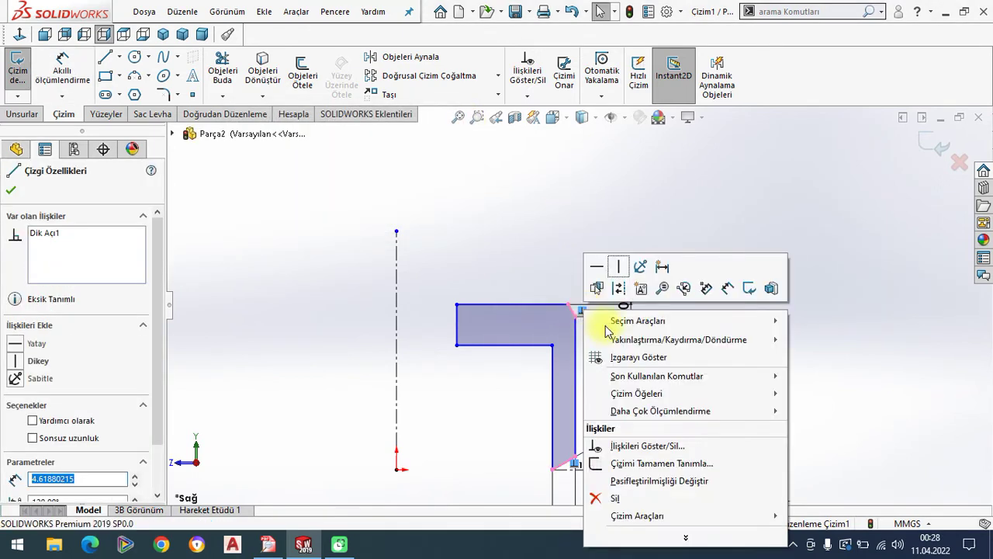
left_click(621, 498)
- Dimension the angle between the vertical edge and chamfer to 46°
left_click(62, 68)
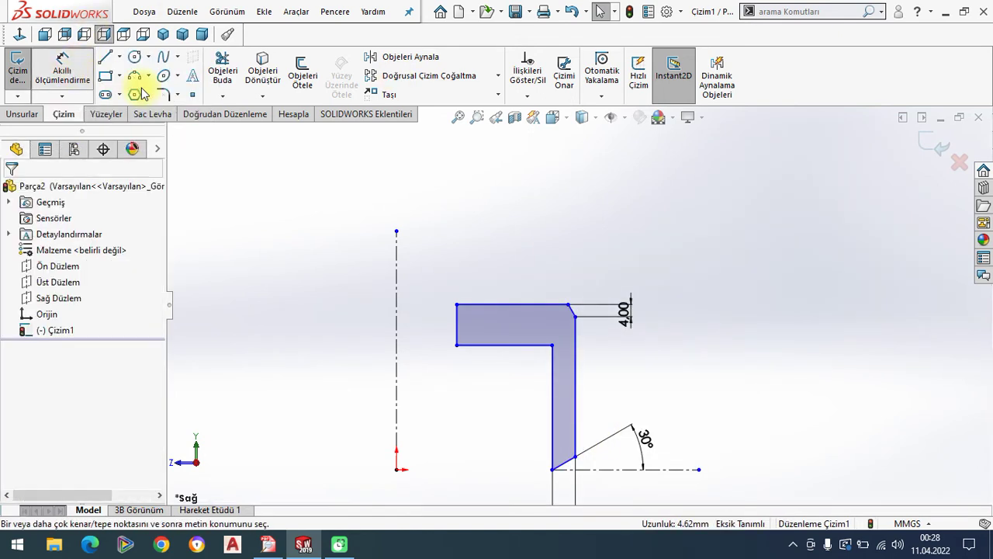
left_click(575, 320)
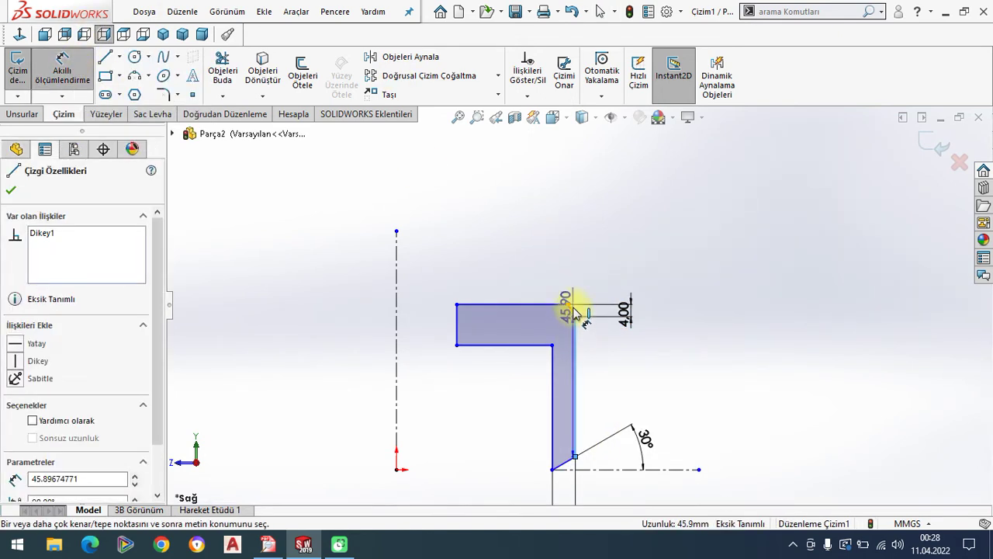
left_click(572, 309)
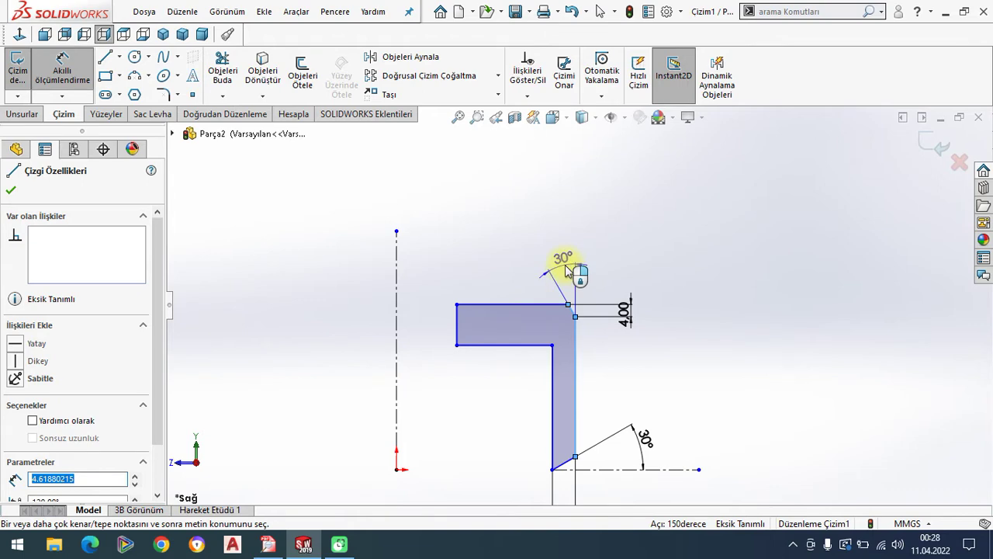
left_click(566, 270)
type("46")
key("Return")
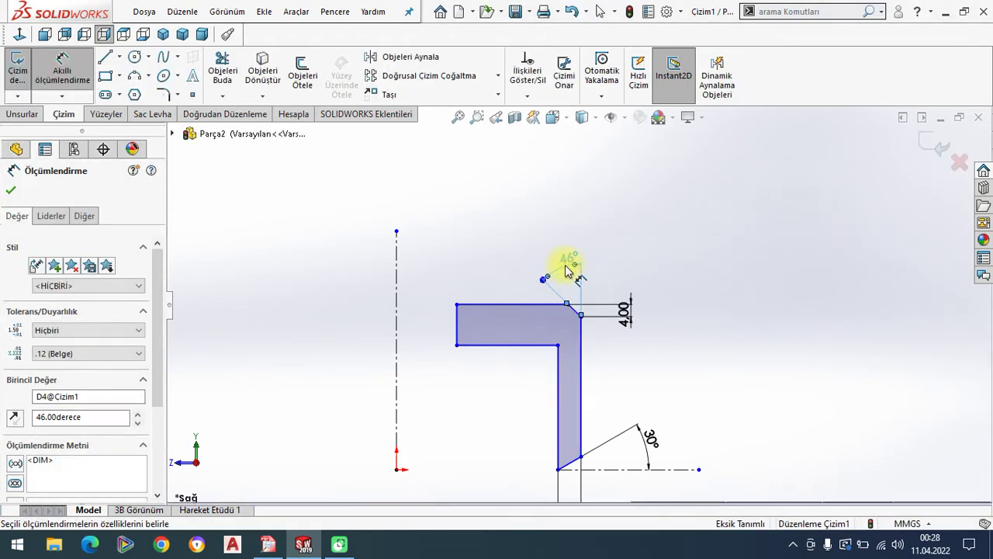
key("Escape")
left_click(267, 544)
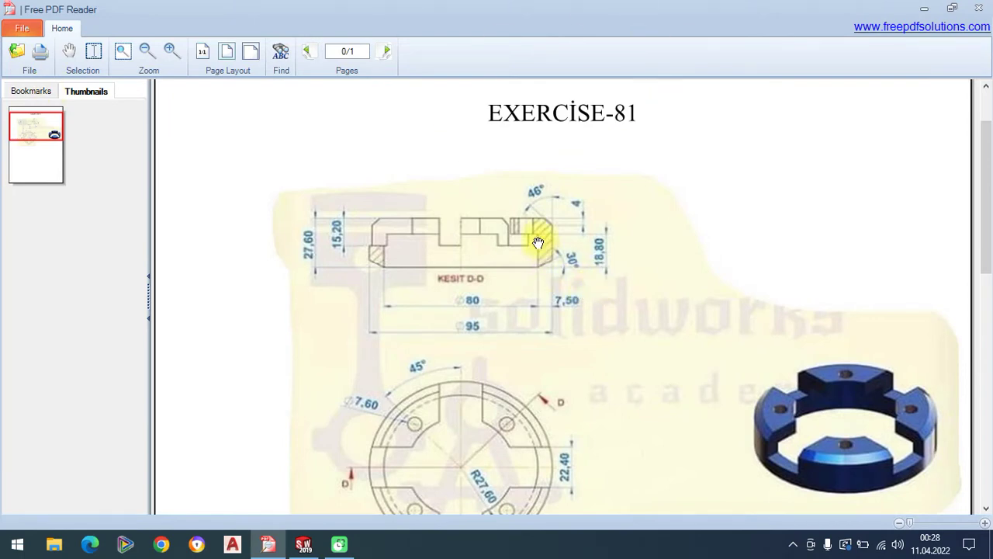
- Dimension the inner horizontal edge 18.80 above the bottom line
left_click(303, 544)
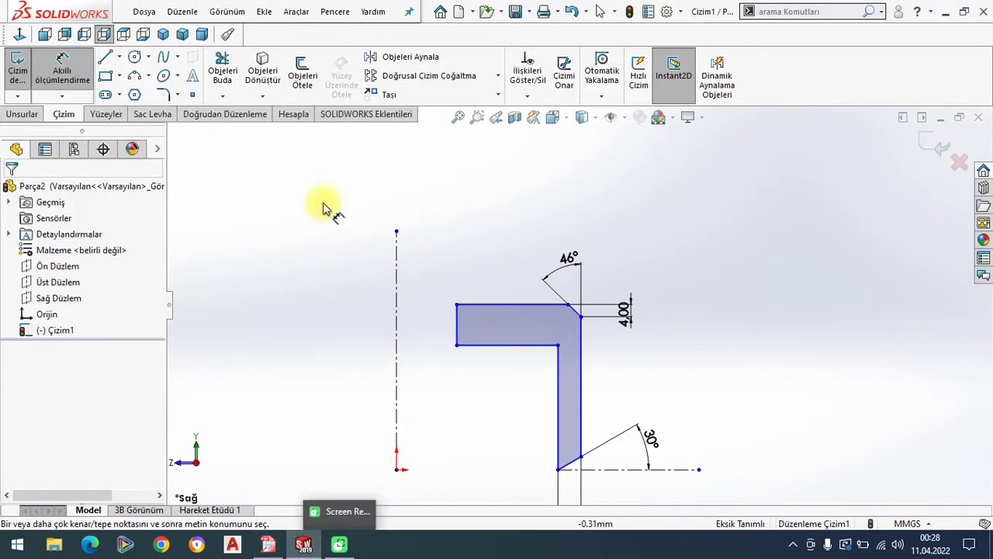
left_click(530, 345)
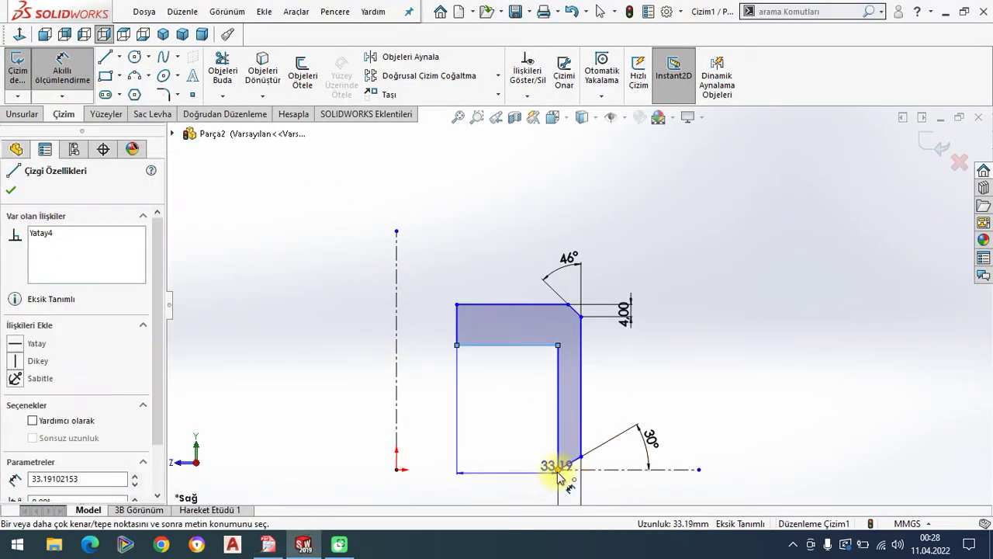
left_click(543, 470)
left_click(485, 410)
type("18")
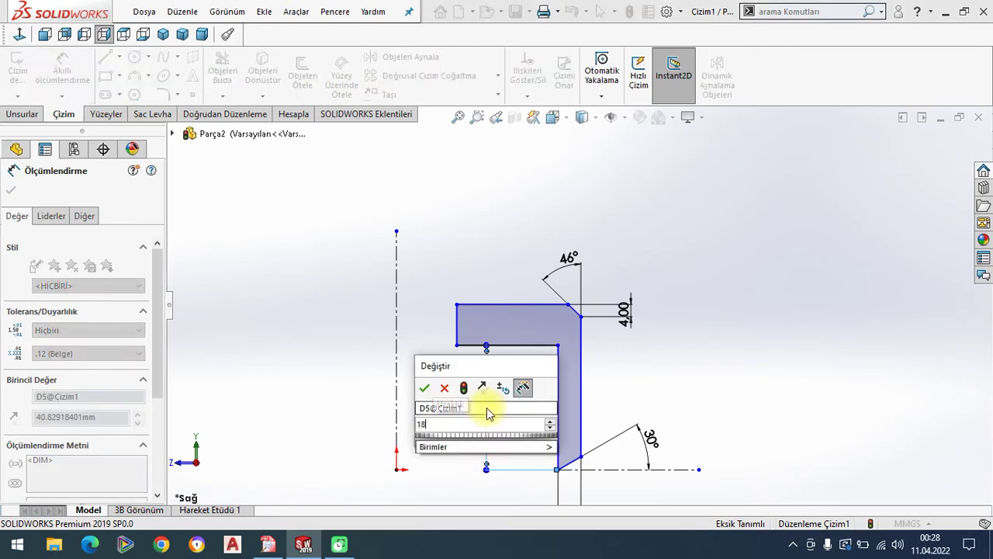
type(".8")
key("Return")
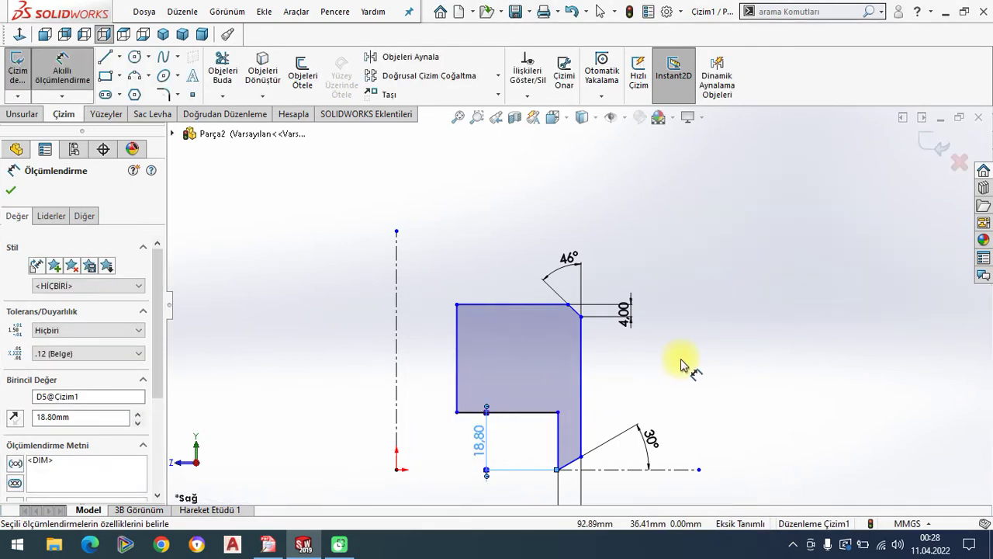
key("Escape")
left_click(268, 544)
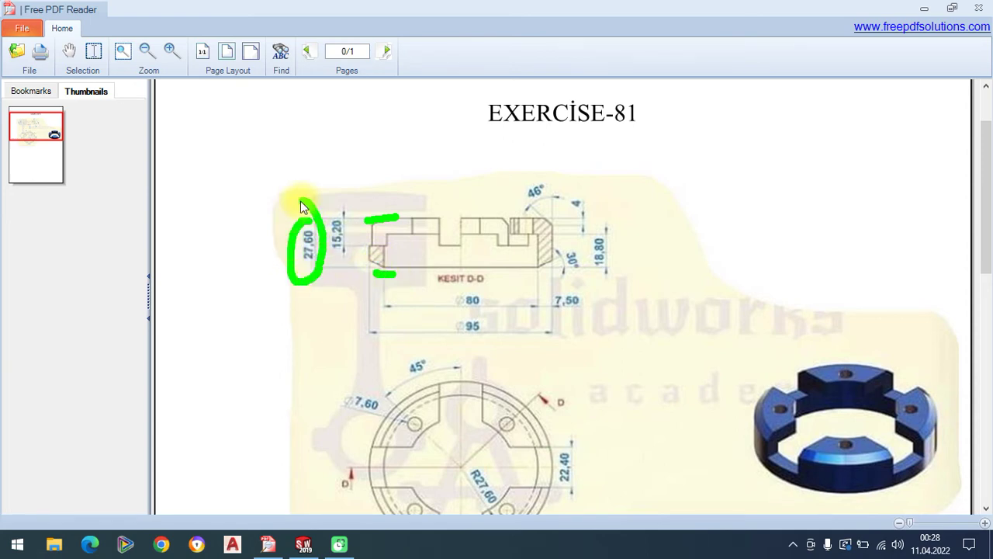
- Set the overall profile height to 27.60 and zoom the sketch to fit
left_click(303, 544)
left_click(70, 87)
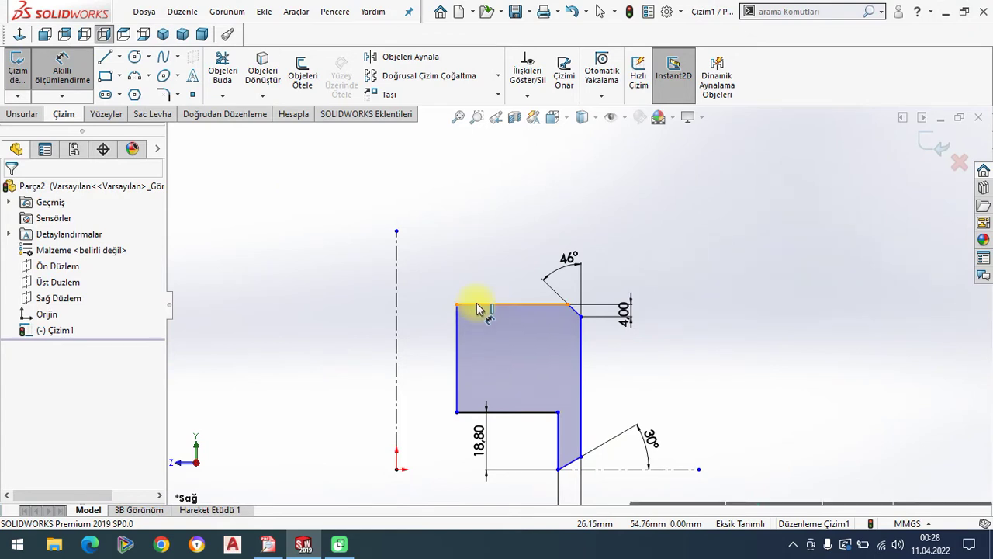
left_click(467, 305)
left_click(559, 469)
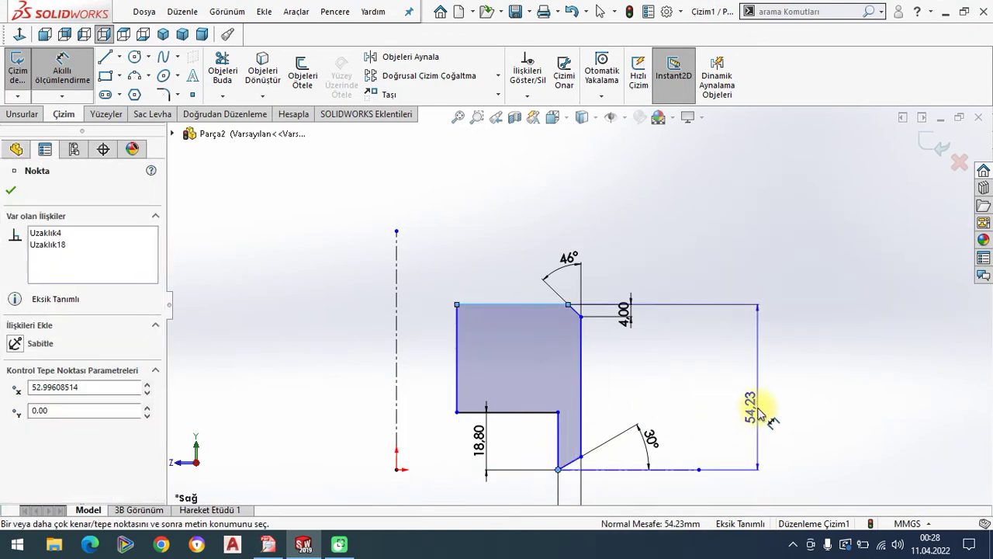
left_click(757, 411)
type("27.")
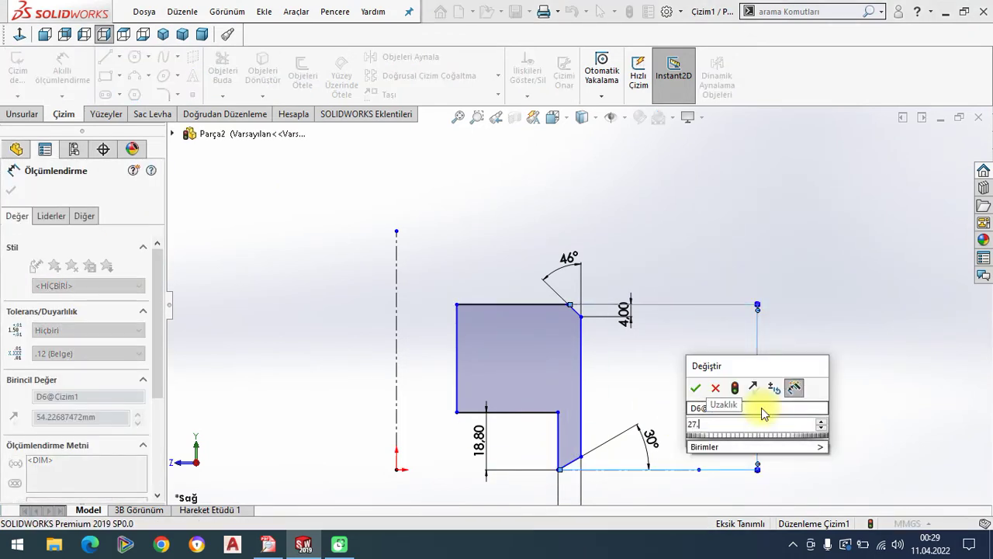
type("60")
key("Return")
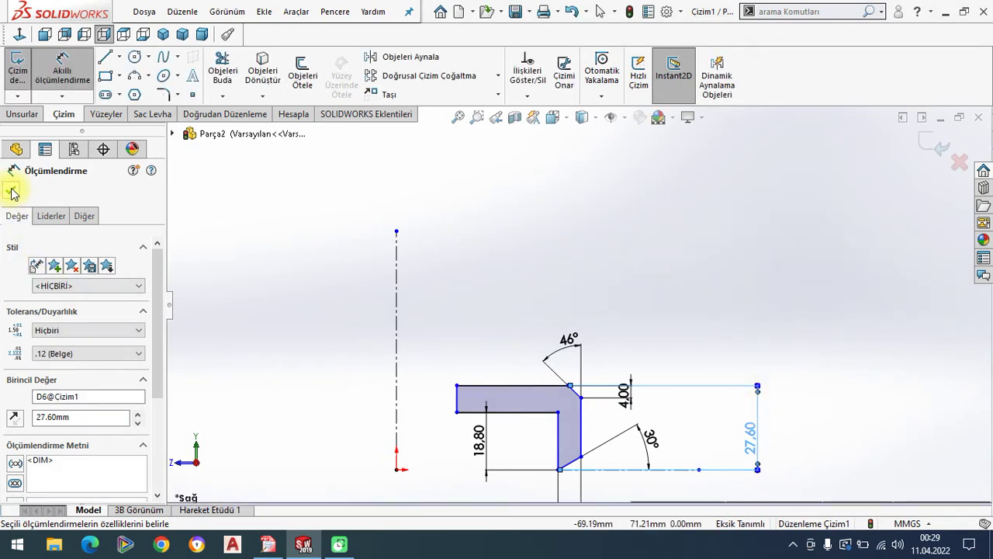
left_click(11, 190)
left_click(459, 118)
mouse_move(269, 545)
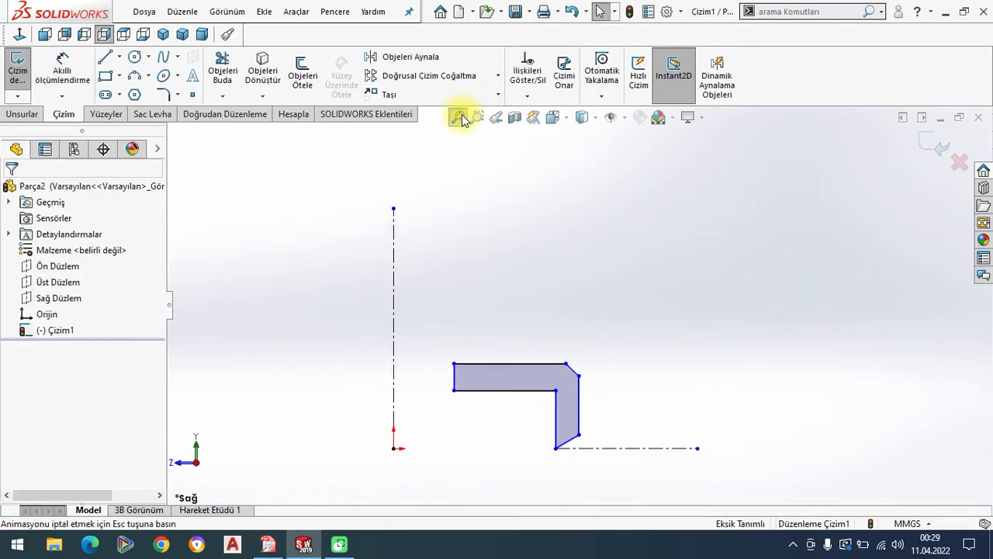
- Scroll the EXERCISE-81 PDF to check the circular view, then resume dimensioning in SOLIDWORKS
left_click(269, 547)
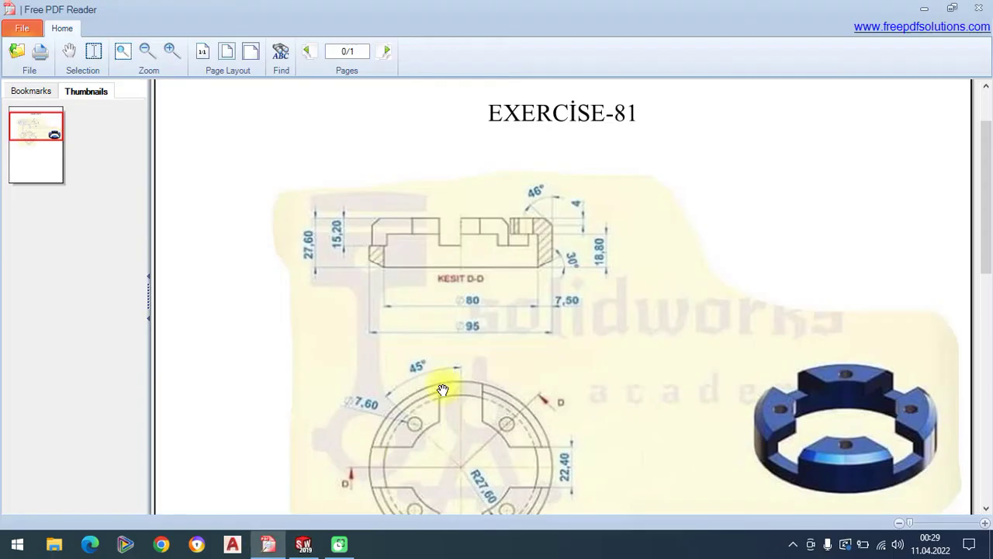
scroll(499, 288, "down", 2)
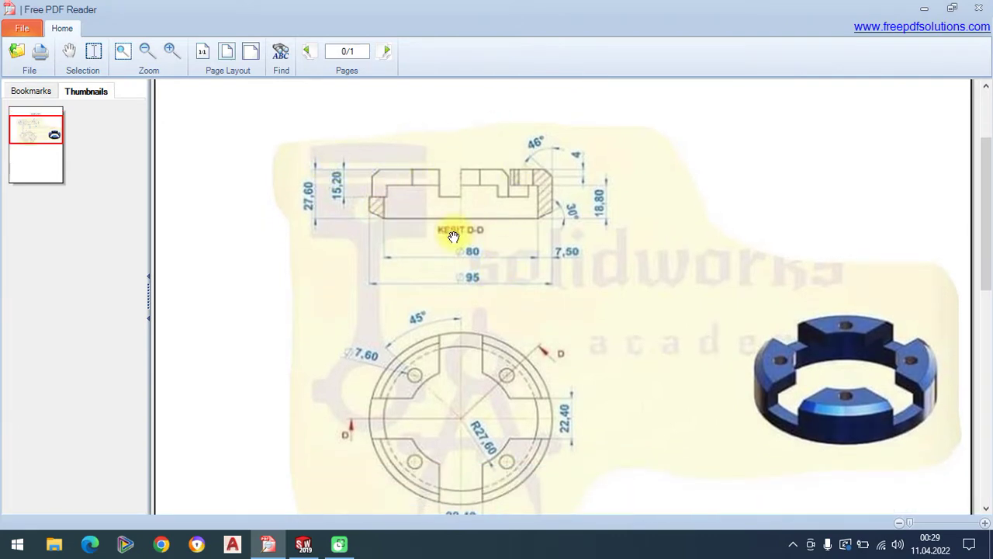
scroll(496, 298, "down", 2)
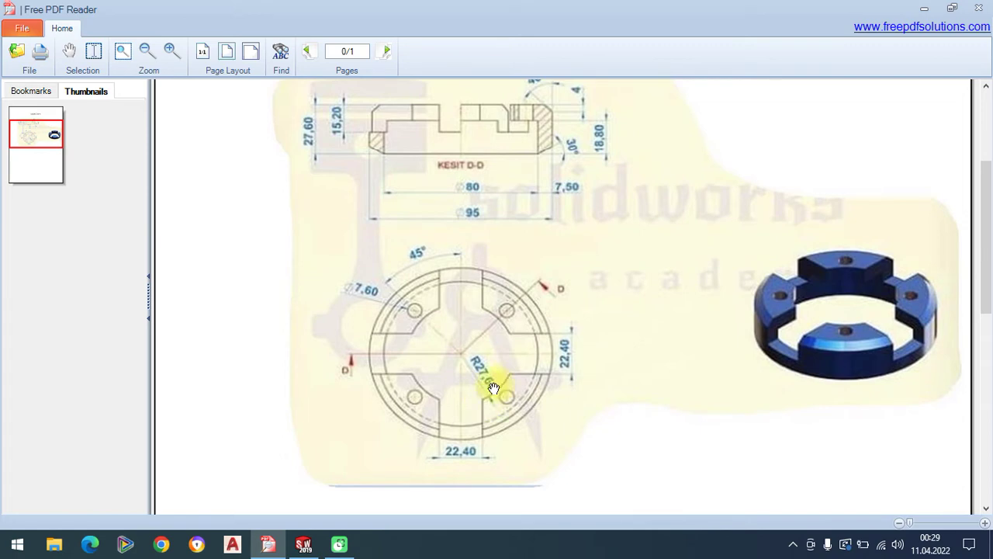
scroll(527, 323, "up", 2)
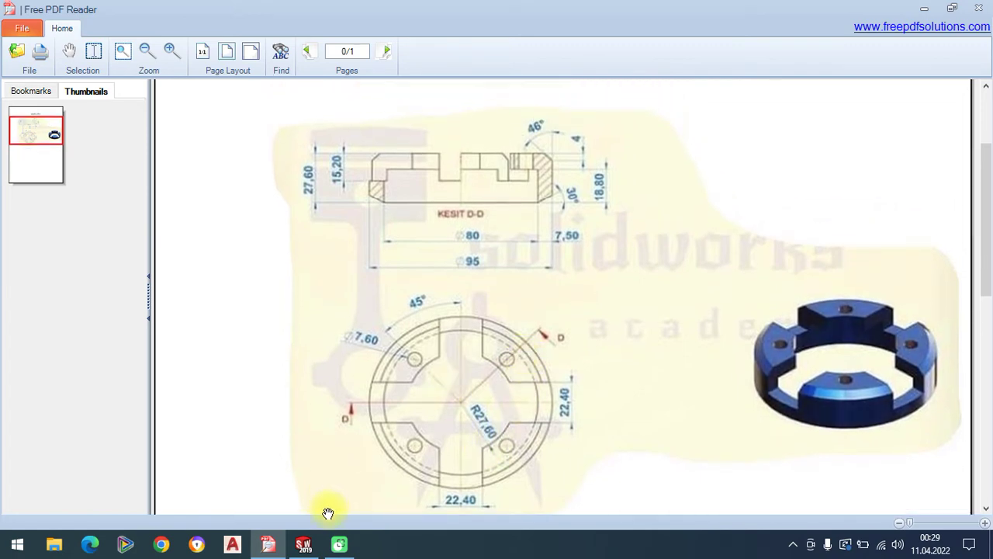
left_click(303, 544)
left_click(87, 76)
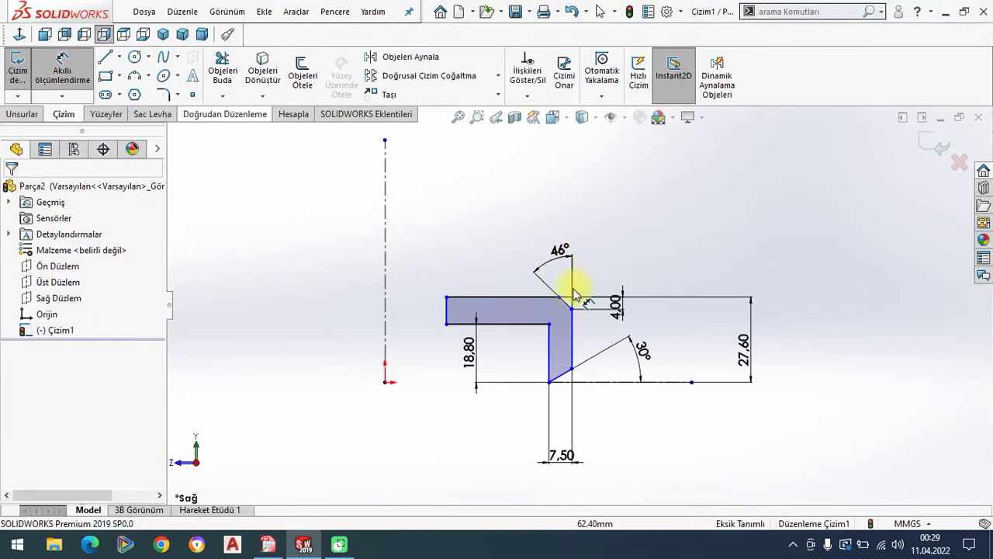
- Change the 39.61 distance from the centreline to 27.61
left_click(448, 312)
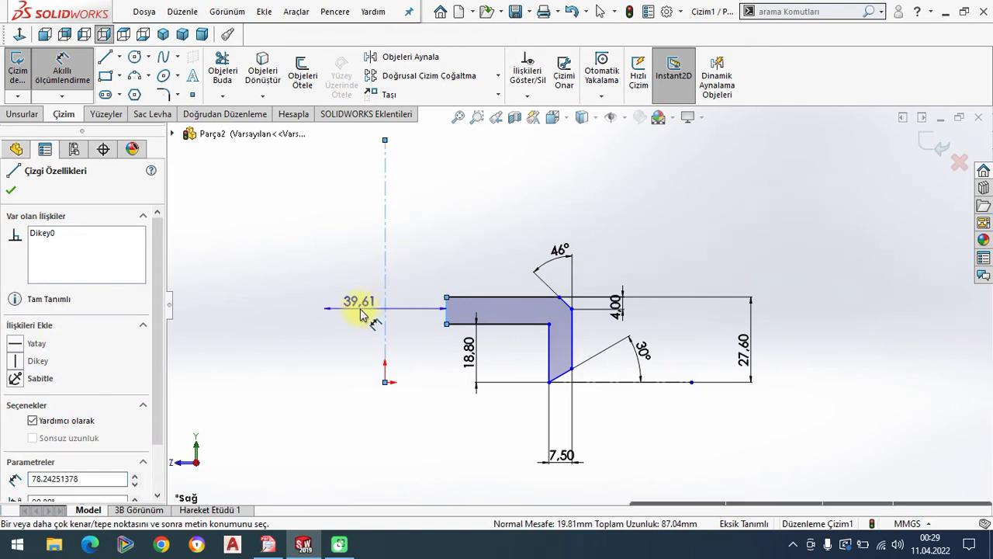
double_click(363, 308)
type("27.")
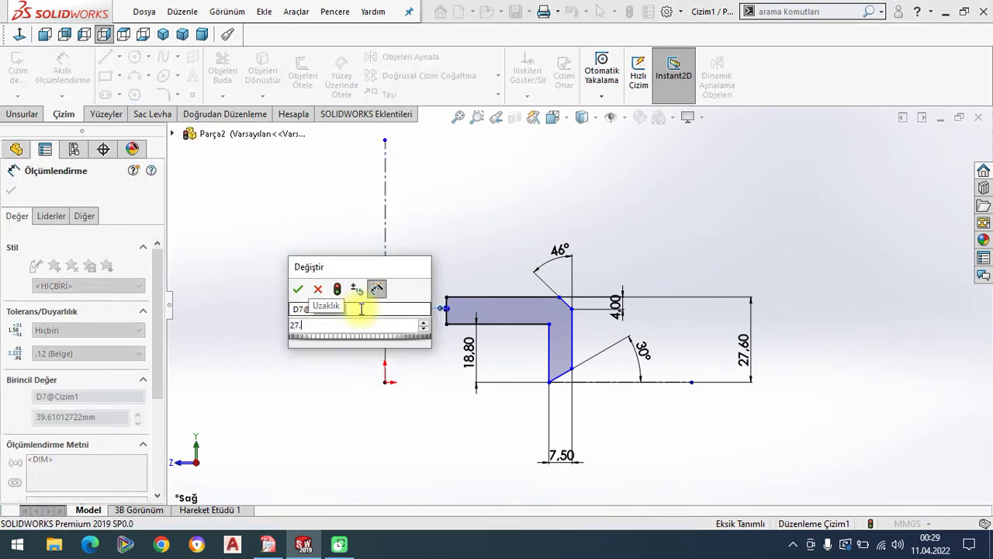
type("61")
key("Return")
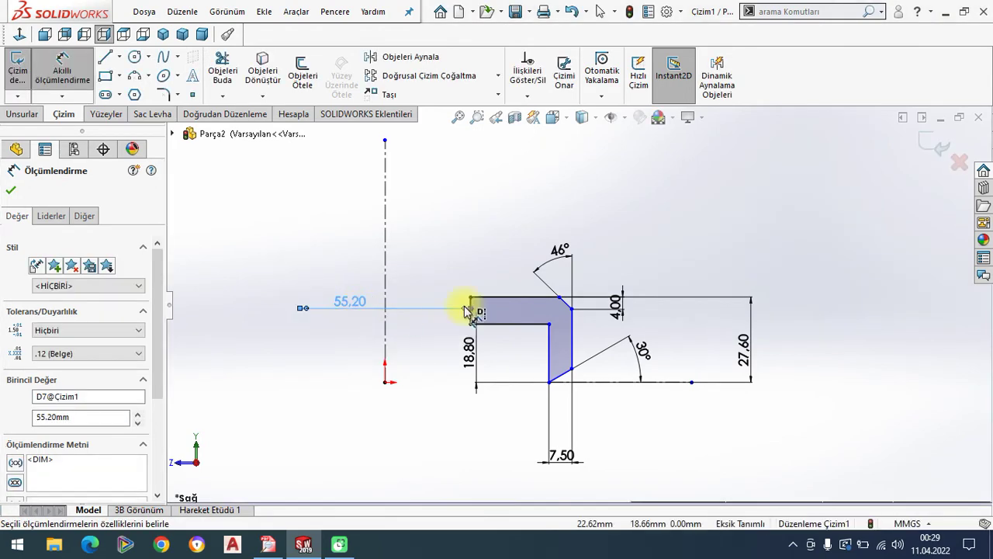
left_click(8, 193)
left_click(270, 544)
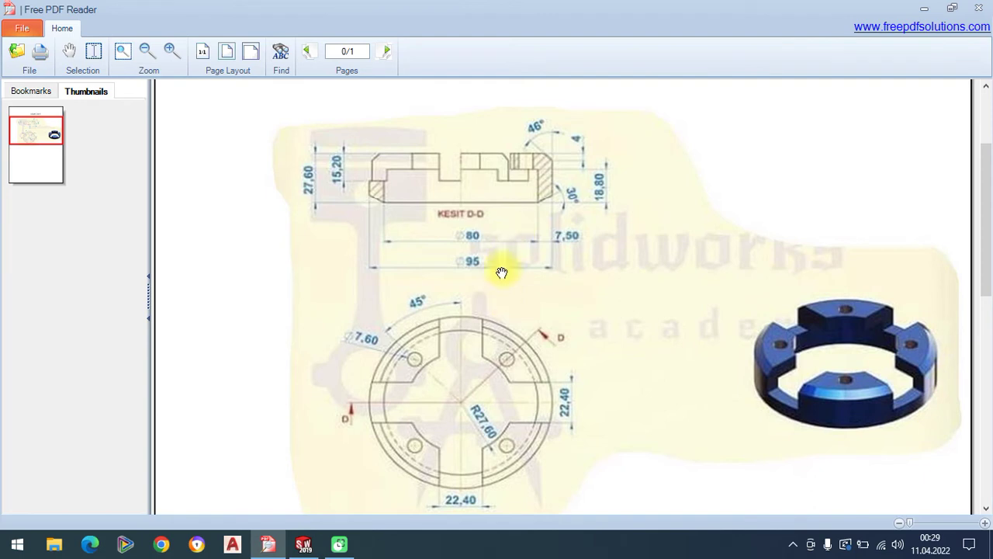
- Dimension the inner bottom corner at Ø80 about the centreline
left_click(303, 543)
left_click(63, 69)
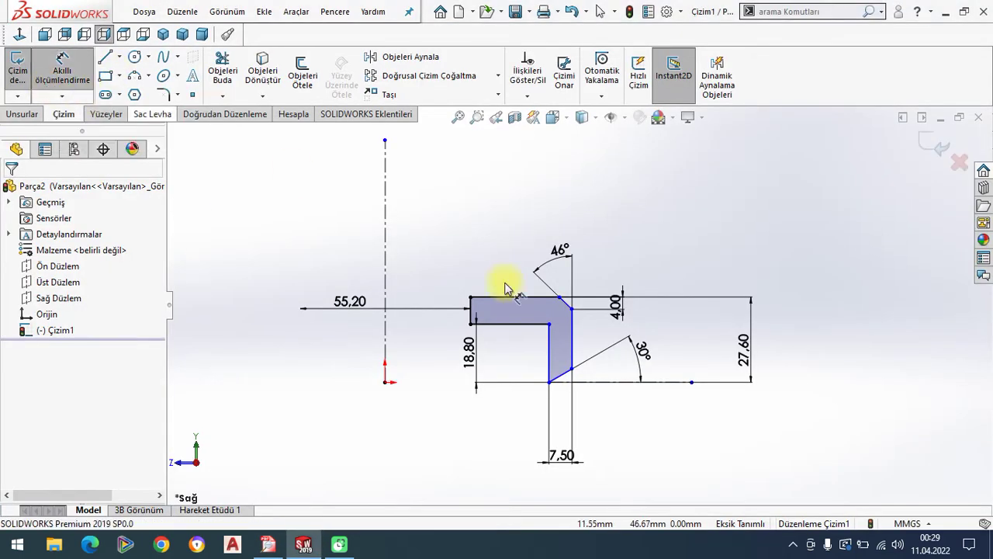
left_click(552, 384)
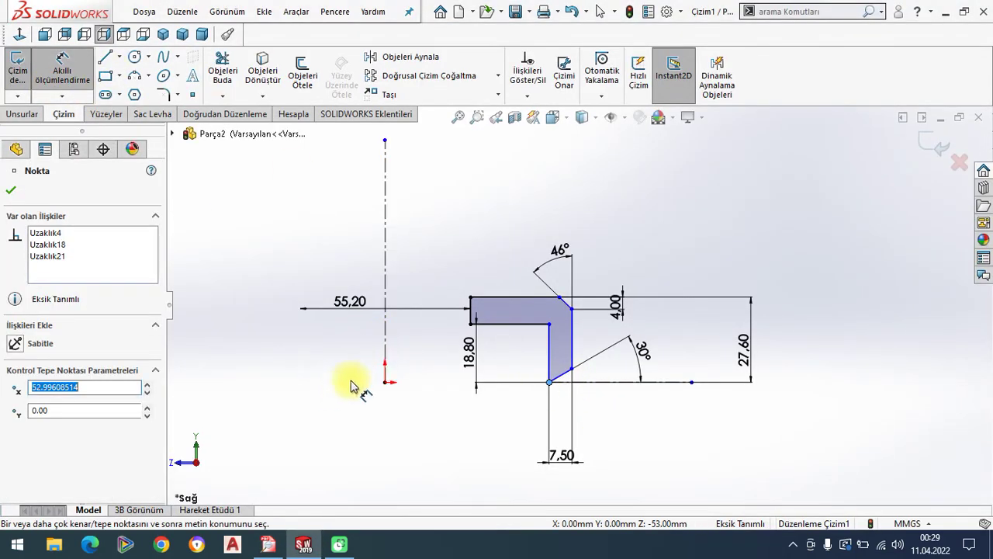
left_click(386, 339)
left_click(324, 405)
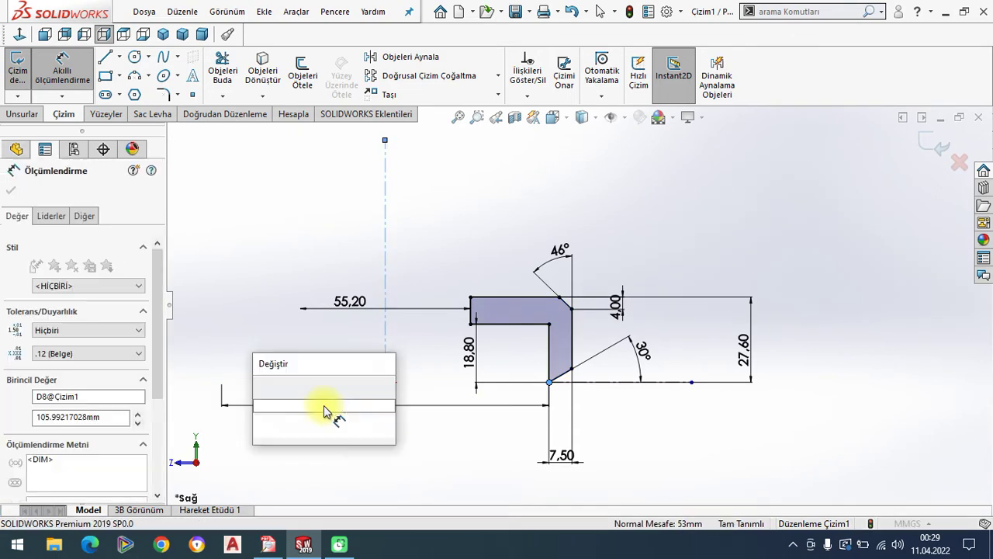
type("80")
key("Return")
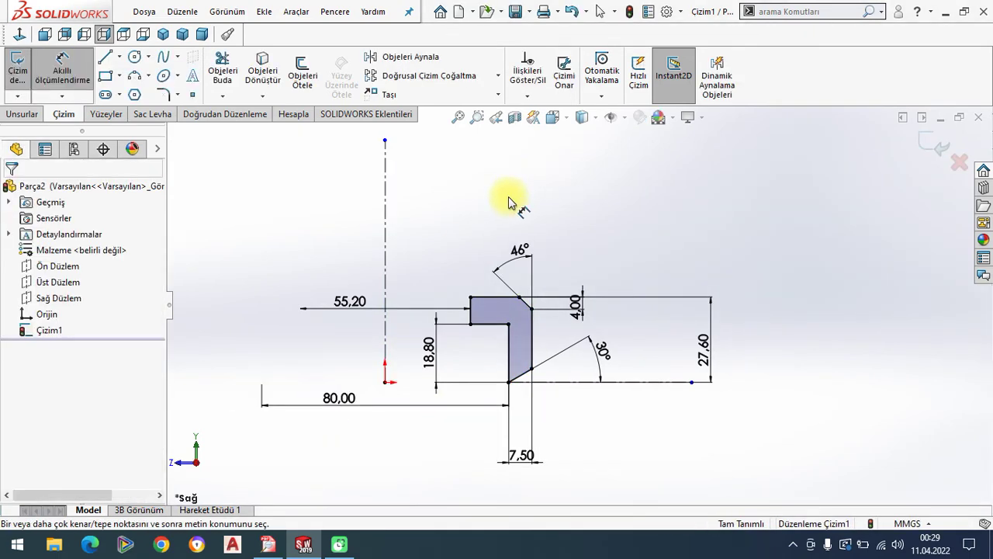
left_click(532, 369)
left_click(386, 261)
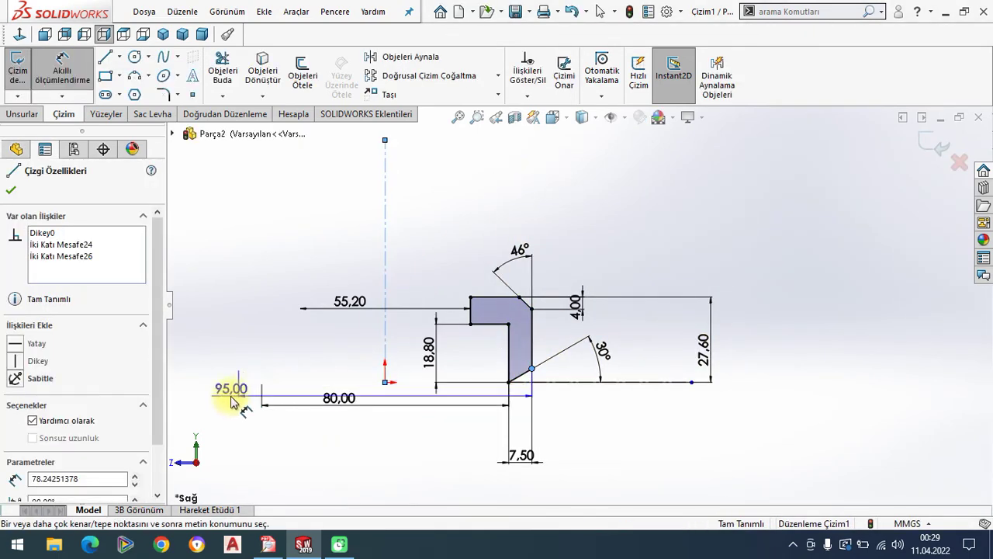
key("Escape")
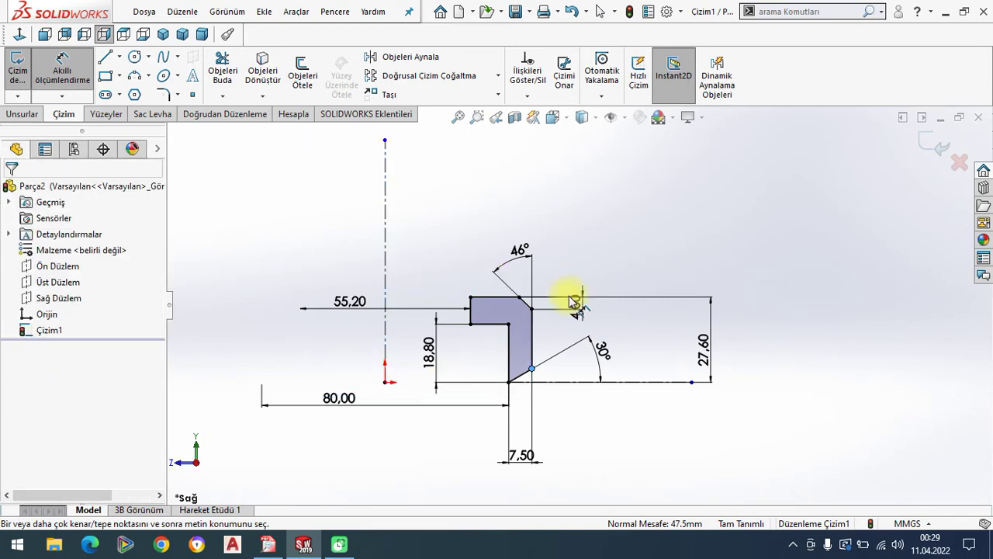
- Revolve the profile 360° about the centreline into a solid ring
left_click(163, 35)
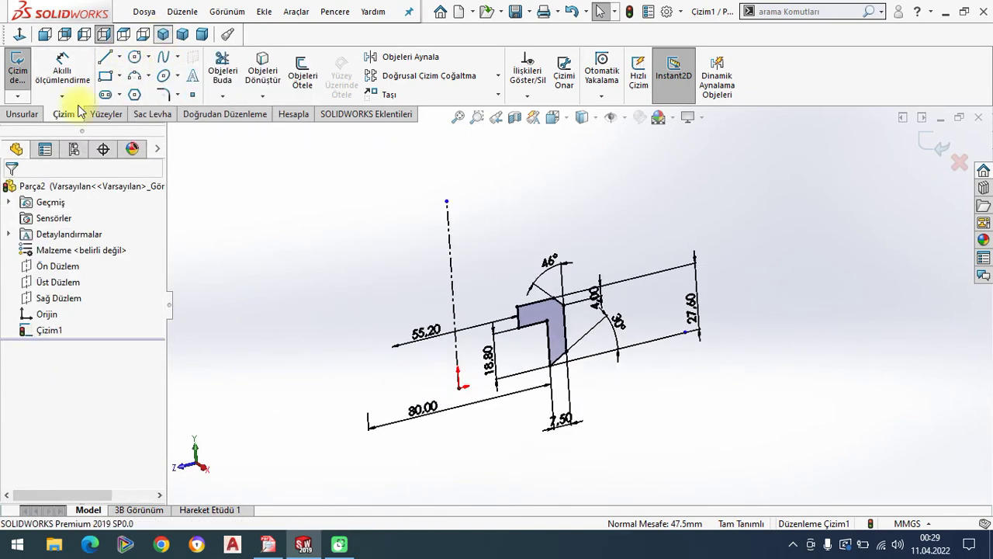
left_click(22, 114)
left_click(78, 77)
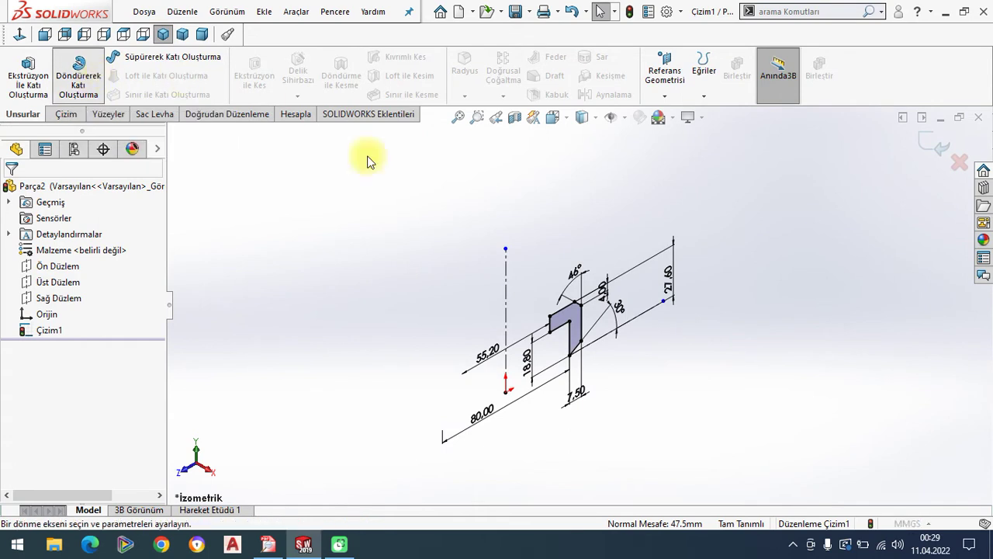
left_click(506, 293)
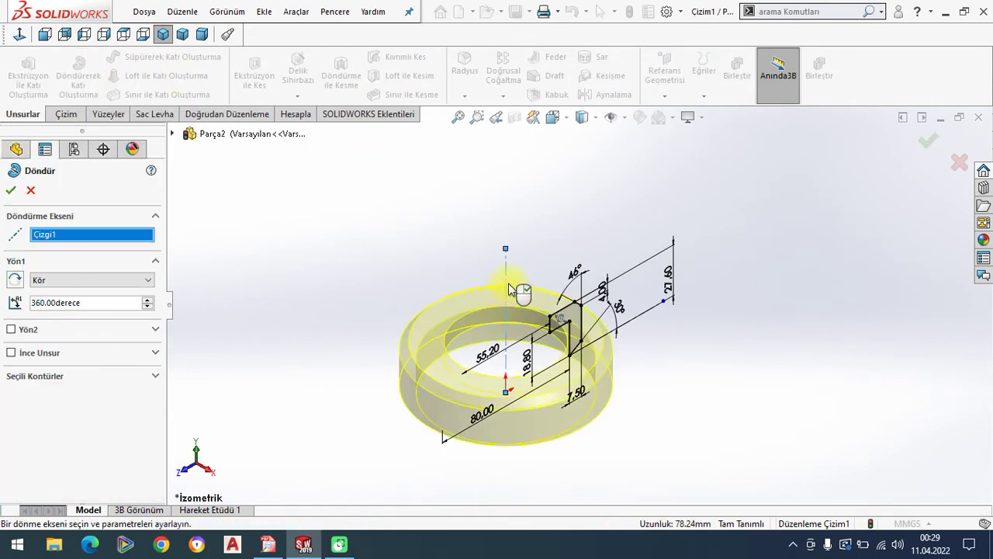
left_click(11, 191)
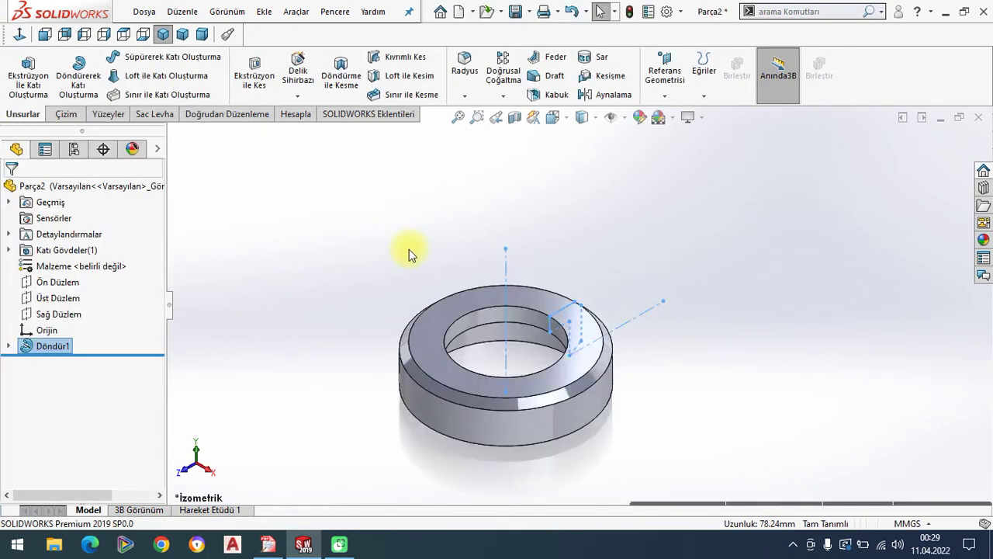
- Switch the scene to a Plain White background and return to isometric view
mouse_move(582, 406)
middle_mouse_down()
mouse_move(482, 261)
mouse_move(538, 390)
middle_mouse_up()
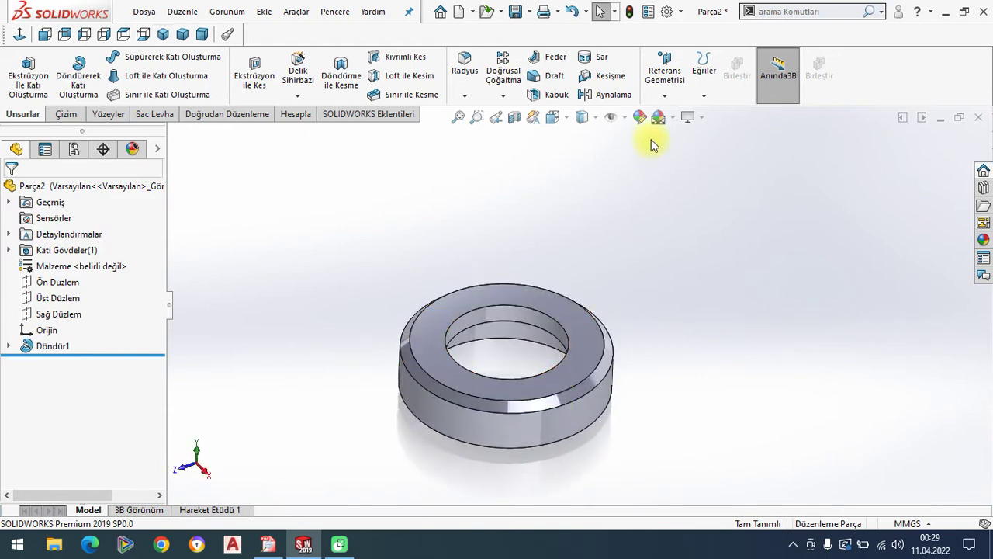
left_click(668, 117)
left_click(687, 40)
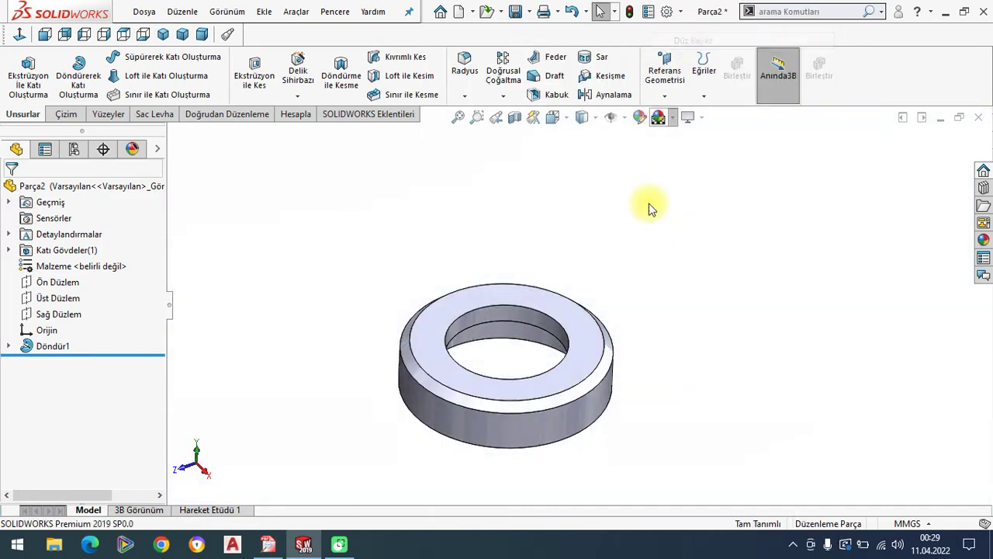
left_click(170, 37)
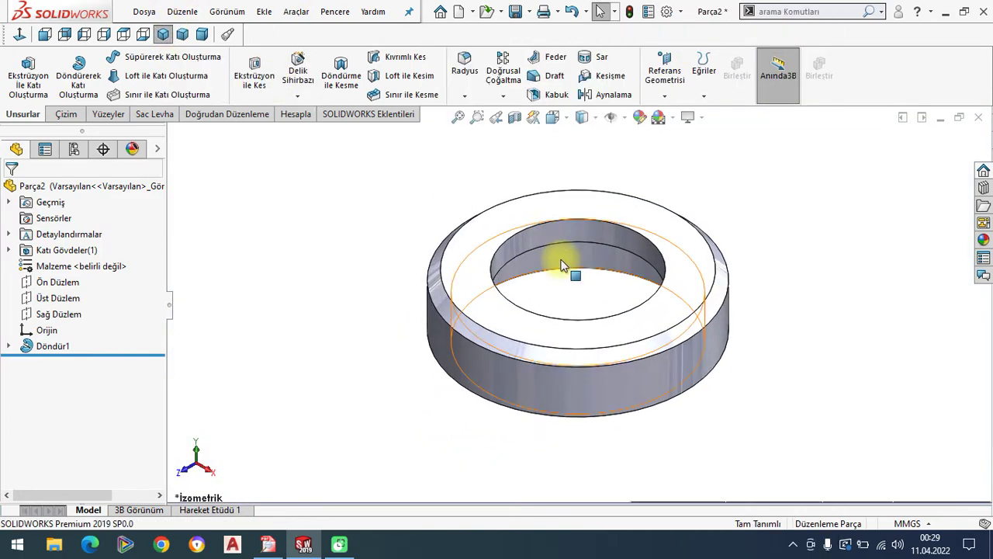
- Start a sketch on the ring's top face and consult the plan-view drawing
left_click(461, 260)
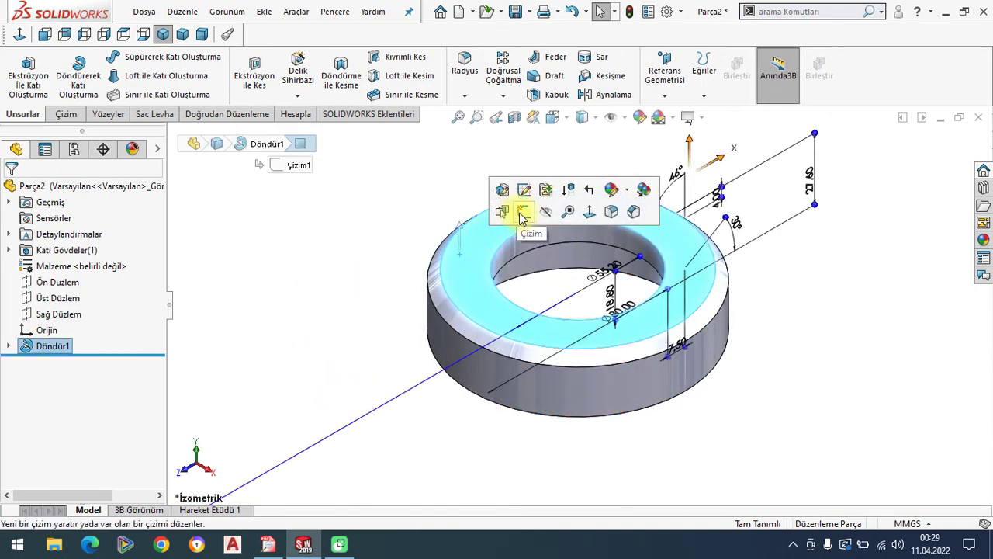
left_click(497, 217)
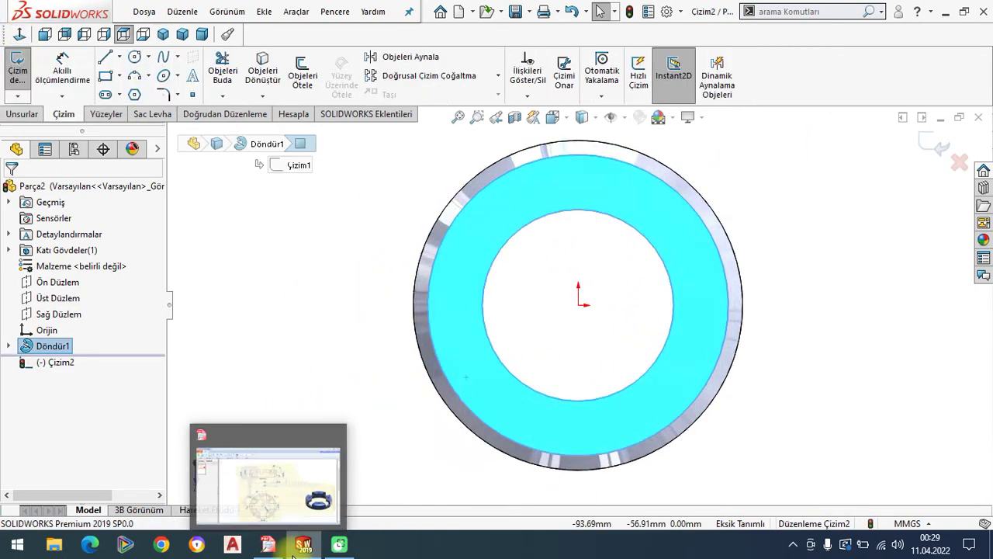
left_click(267, 544)
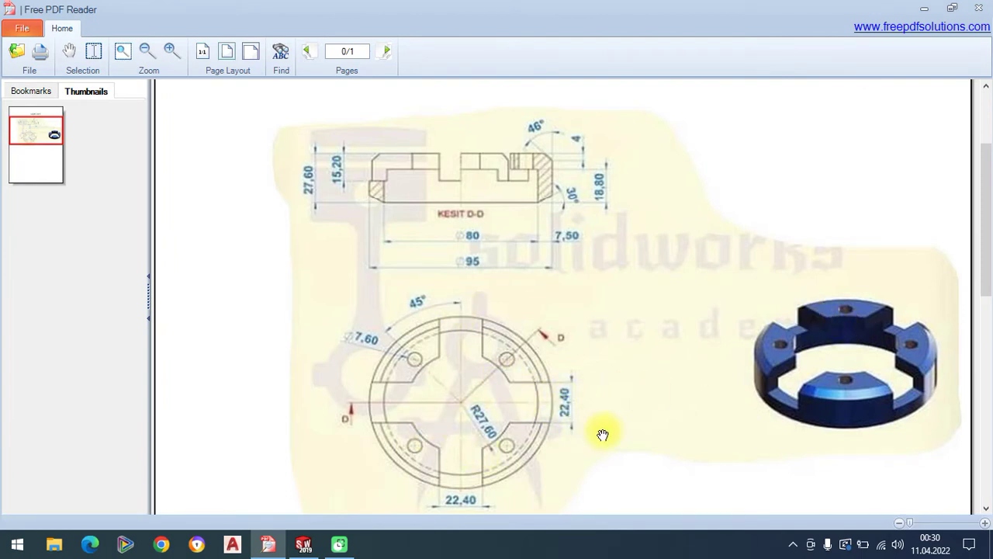
left_click(304, 544)
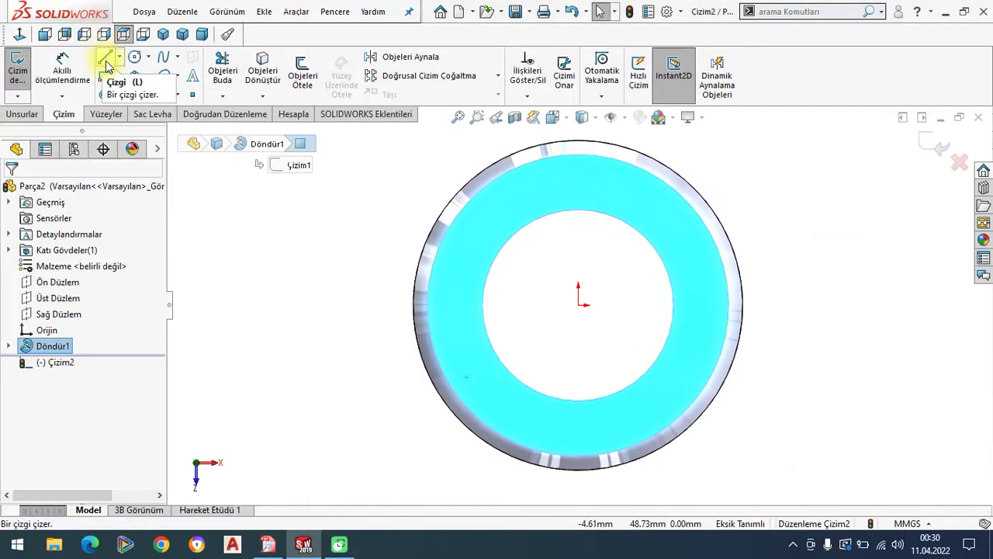
- Draw vertical and horizontal lines through the origin beyond the ring, then view isometric
left_click(107, 62)
scroll(587, 278, "up", 3)
left_click(578, 189)
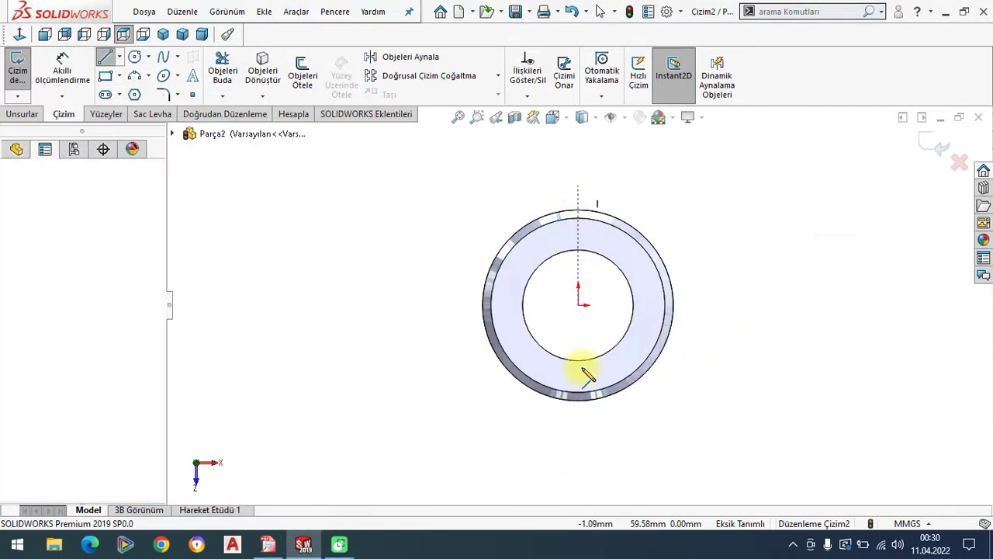
left_click(578, 423)
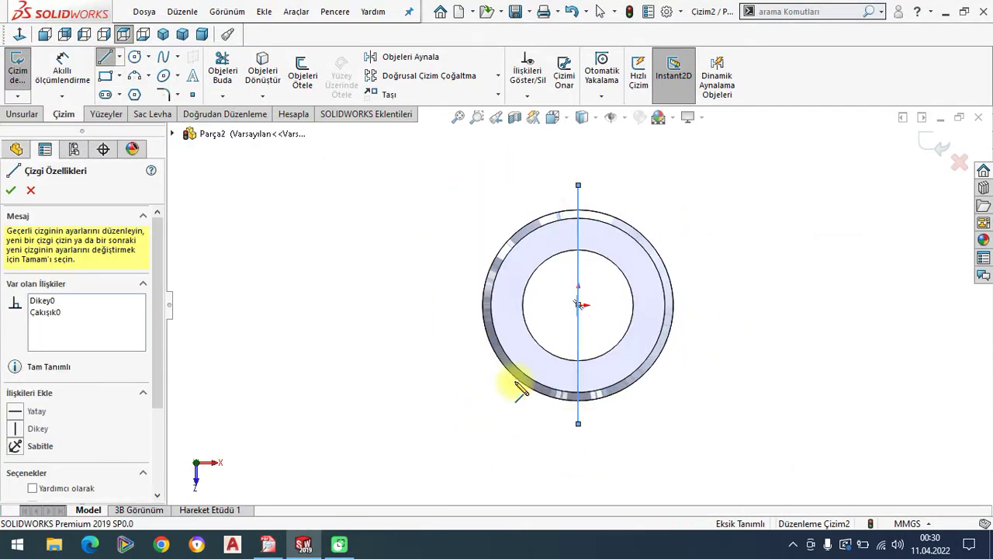
right_click(371, 305)
left_click(394, 318)
left_click(105, 61)
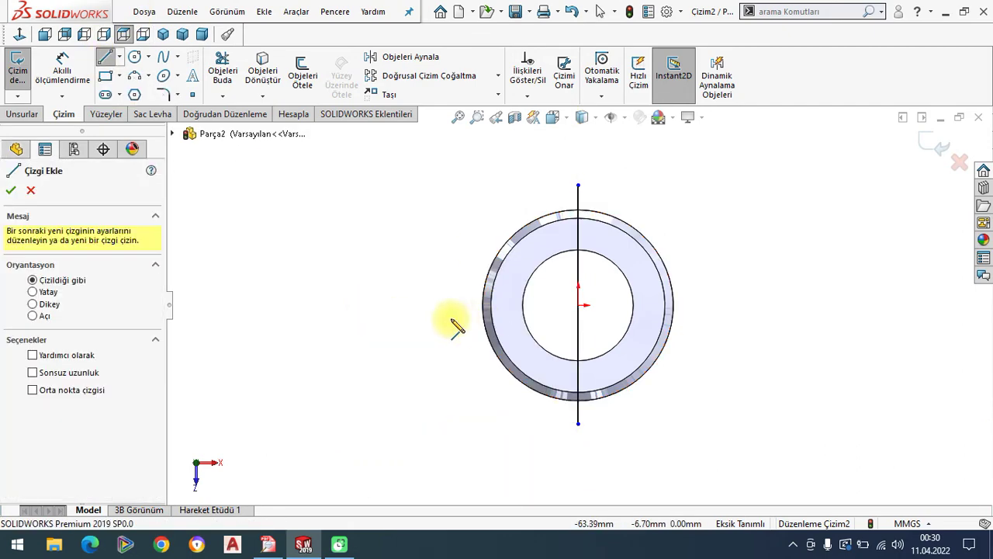
left_click(578, 305)
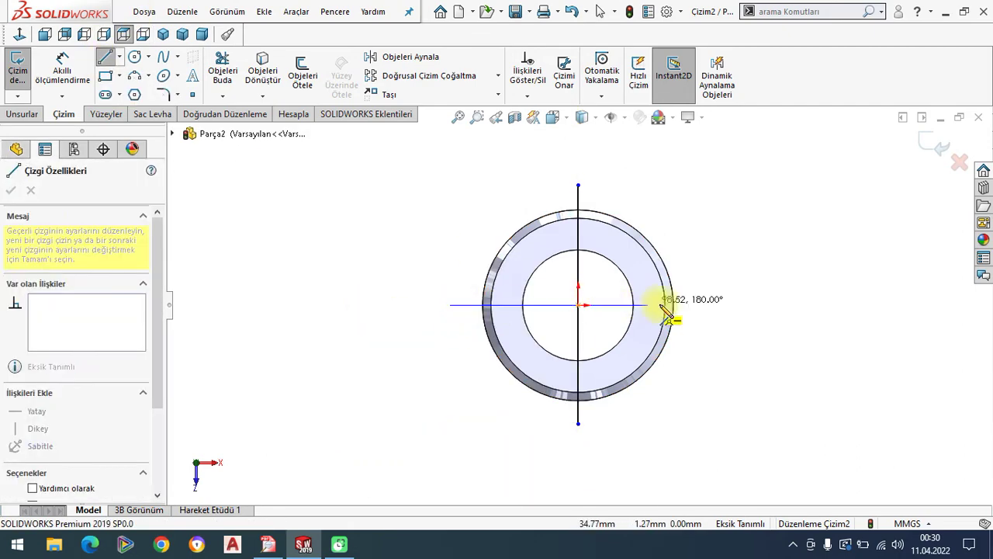
left_click(706, 305)
right_click(402, 273)
left_click(427, 275)
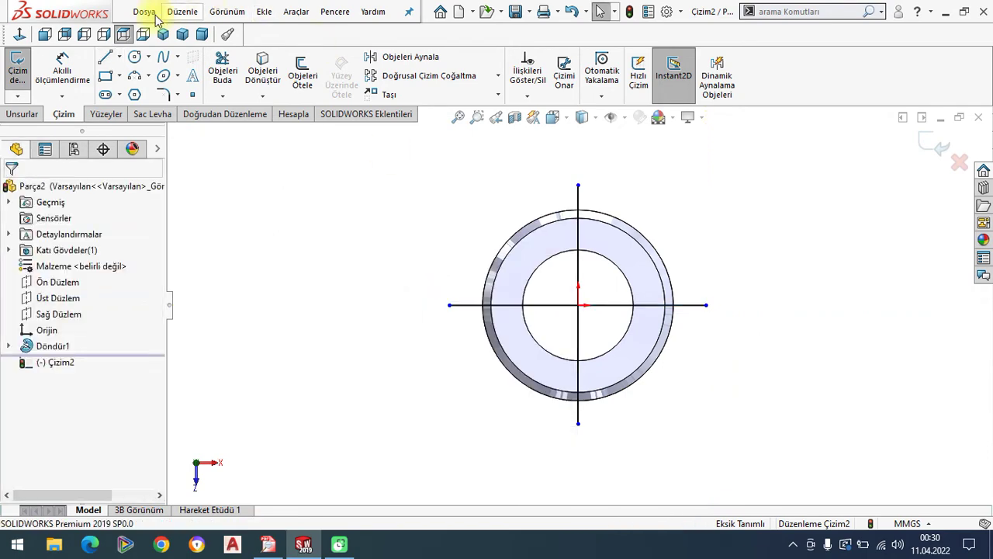
left_click(163, 34)
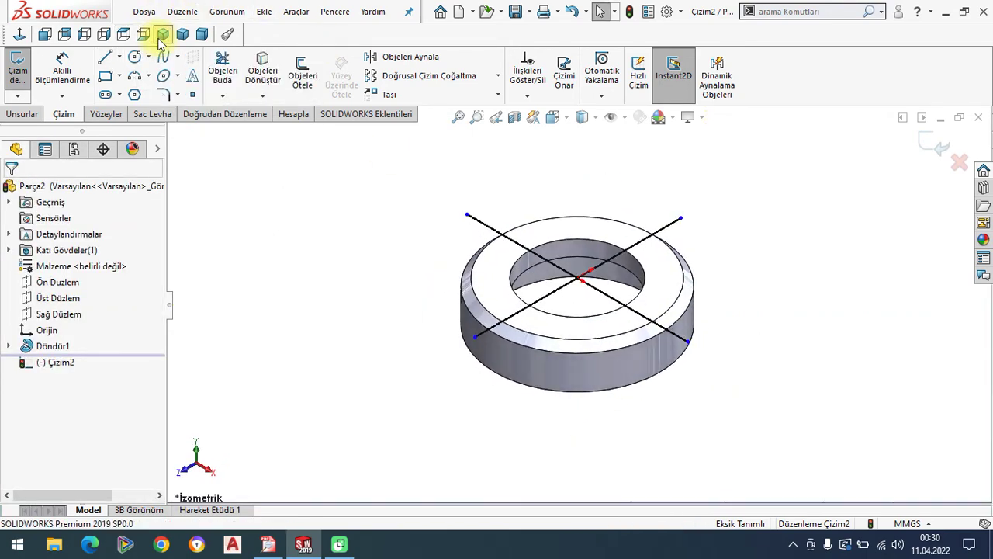
- Start an Extruded Cut from the cross sketch with a 15.20 mm depth
left_click(22, 114)
left_click(240, 80)
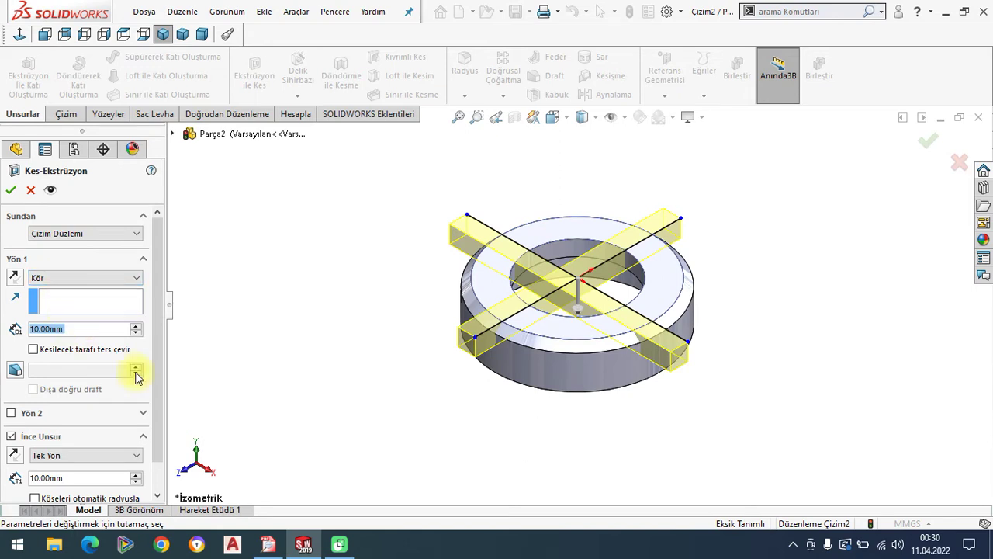
left_click(269, 543)
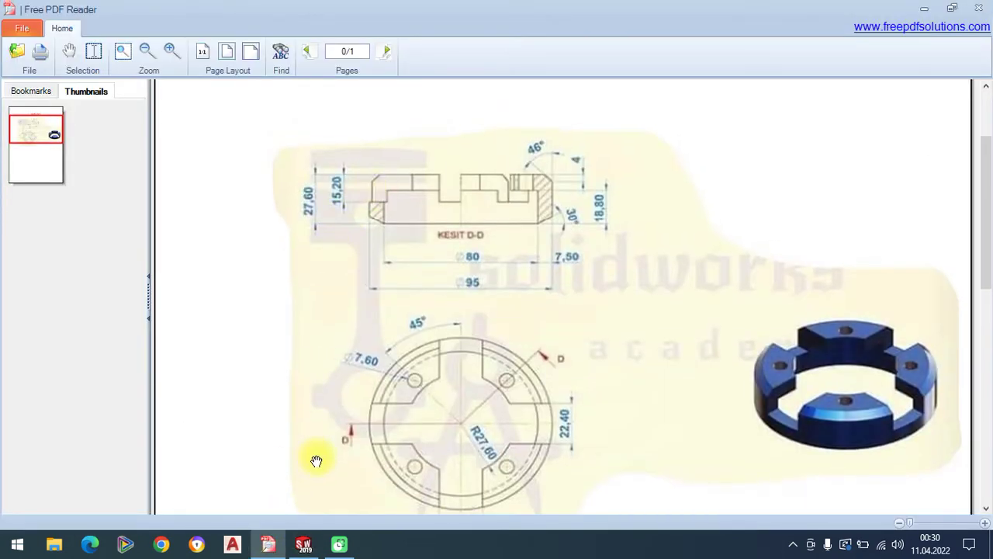
left_click(302, 544)
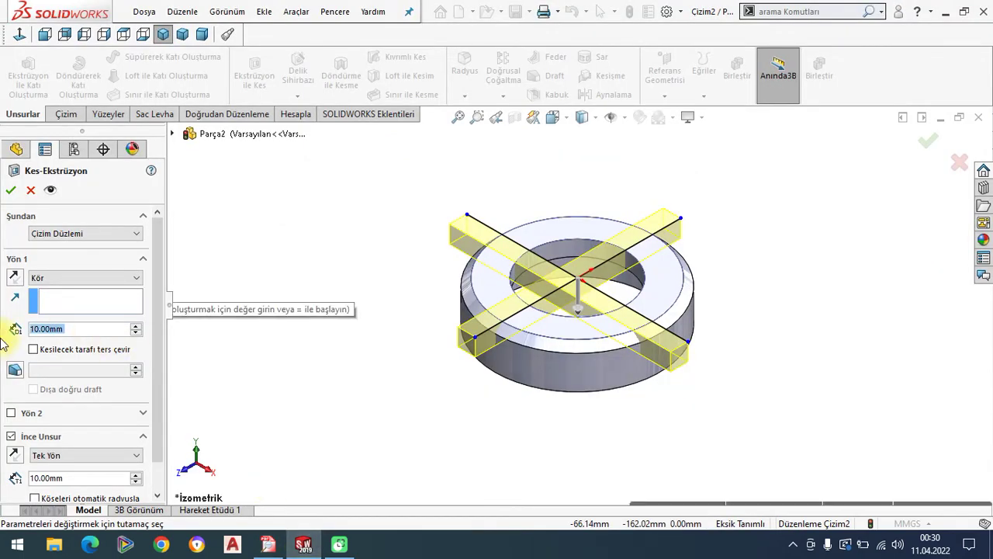
type("15.")
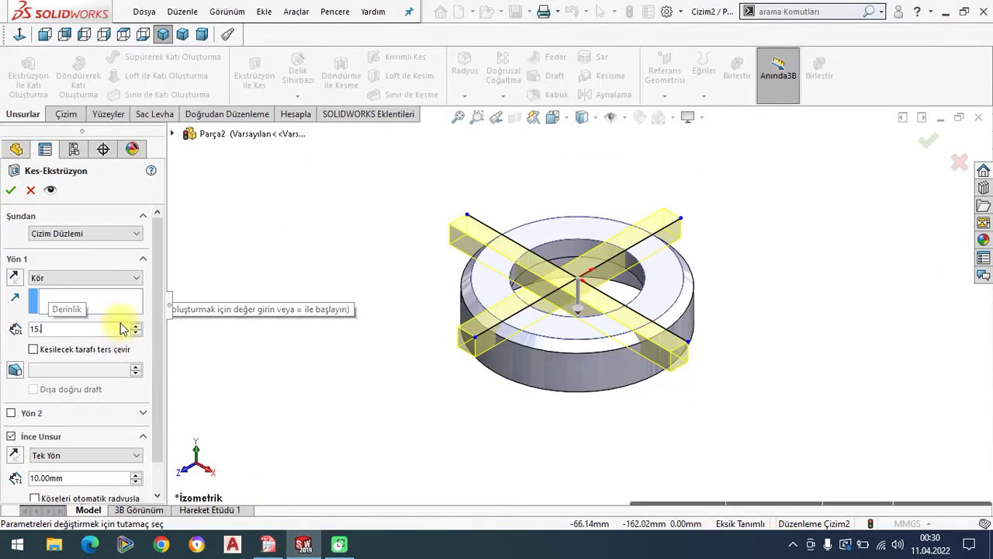
type("2")
key("Return")
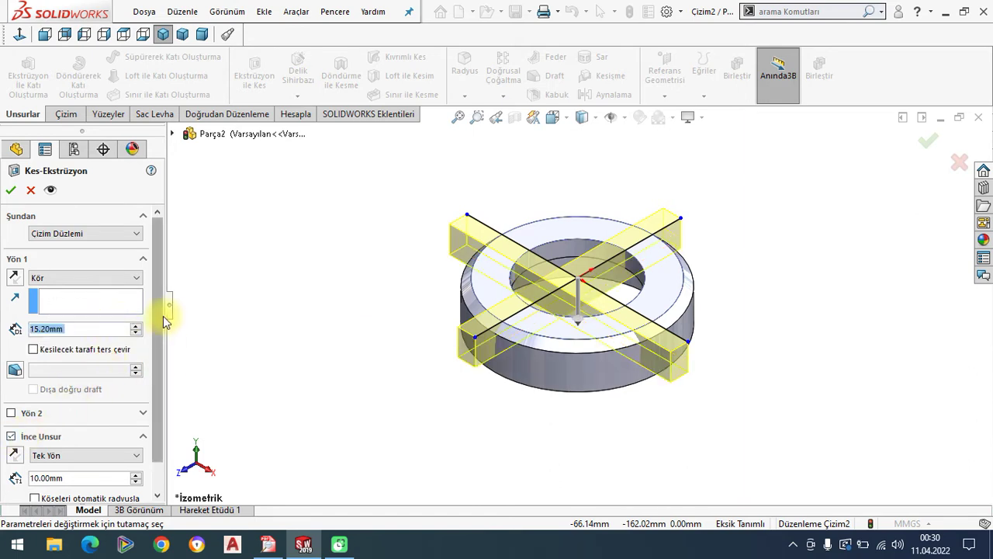
- Make it a Mid-Plane thin feature 22.40 mm thick and confirm the cut
scroll(159, 353, "down", 1)
left_click(65, 422)
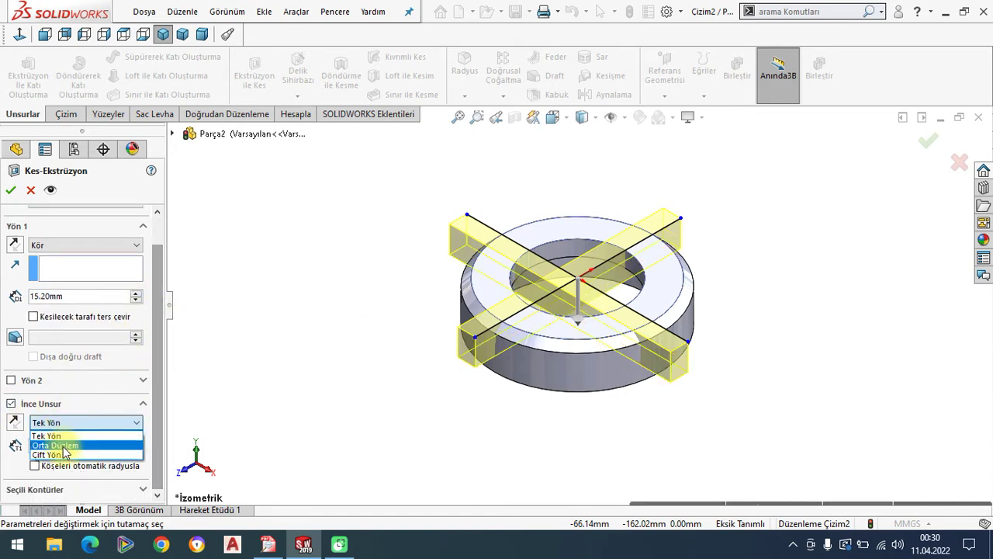
left_click(65, 446)
left_click_drag(81, 444, 31, 435)
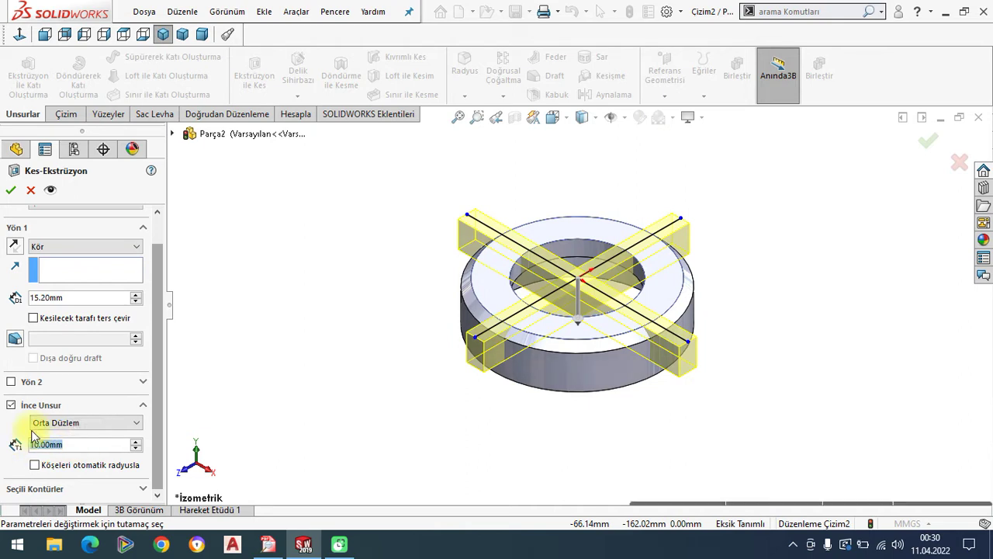
type("22")
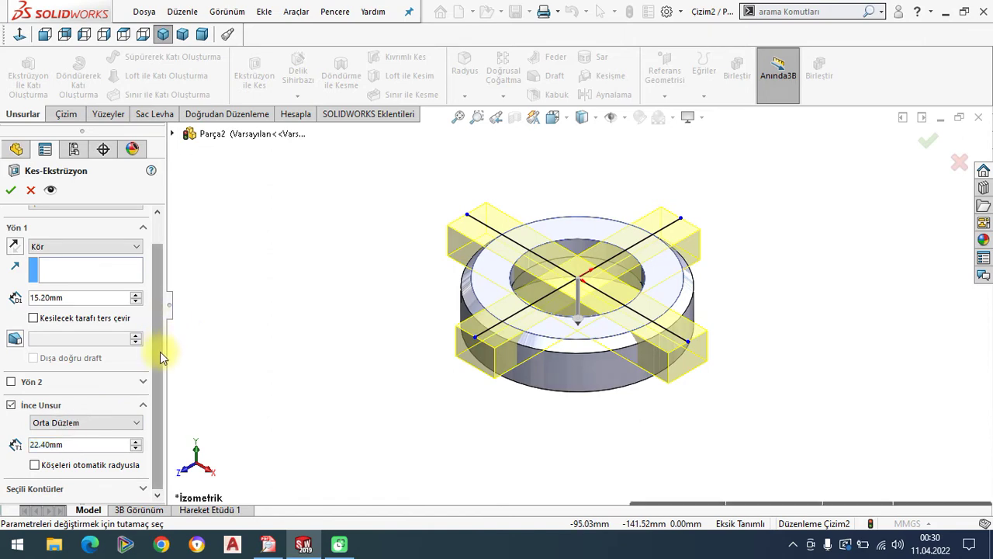
scroll(160, 352, "up", 1)
scroll(157, 369, "down", 1)
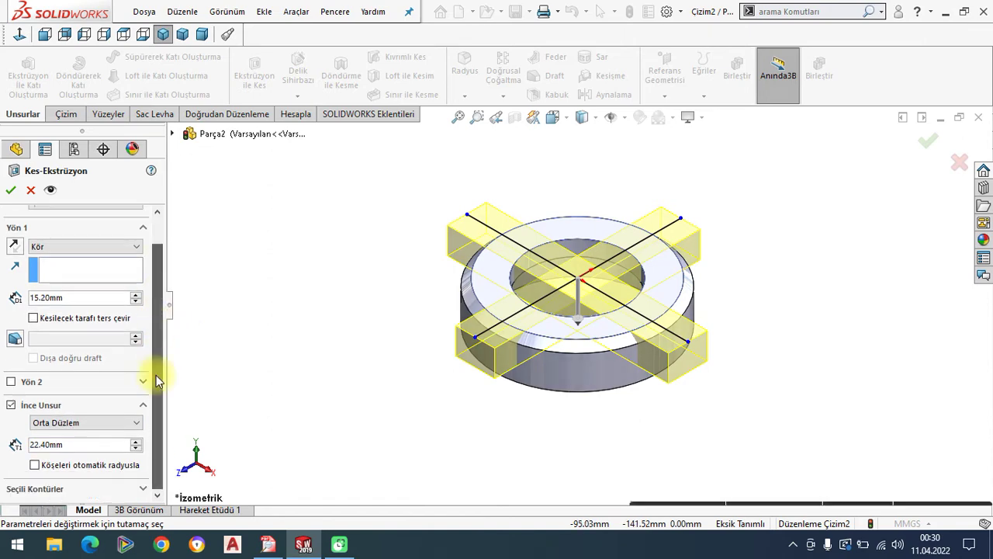
left_click(11, 193)
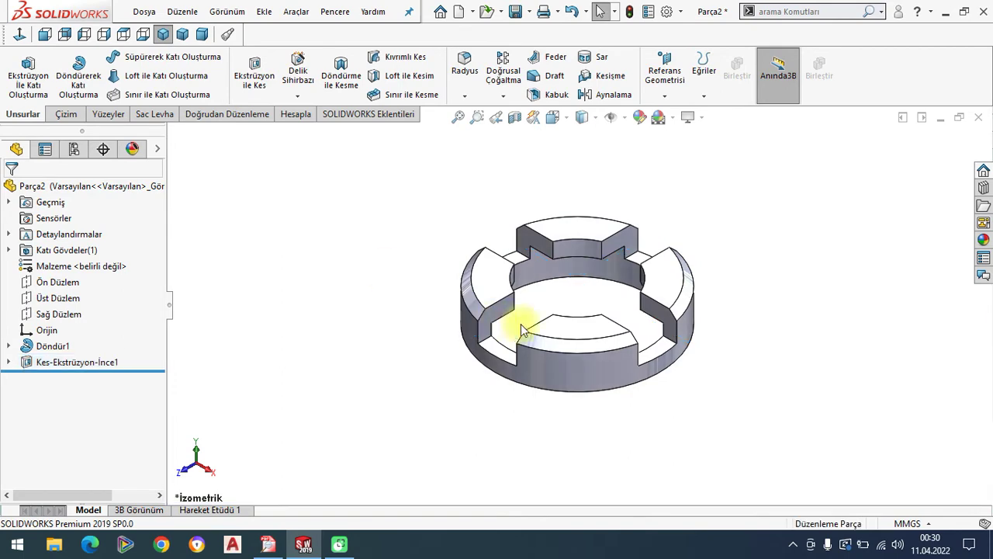
- Open a new sketch on the ring's top face and switch the display to Hidden Lines Visible
mouse_move(516, 323)
middle_mouse_down()
mouse_move(499, 296)
mouse_move(515, 333)
mouse_move(550, 305)
mouse_move(491, 281)
middle_mouse_up()
left_click(511, 286)
left_click(572, 237)
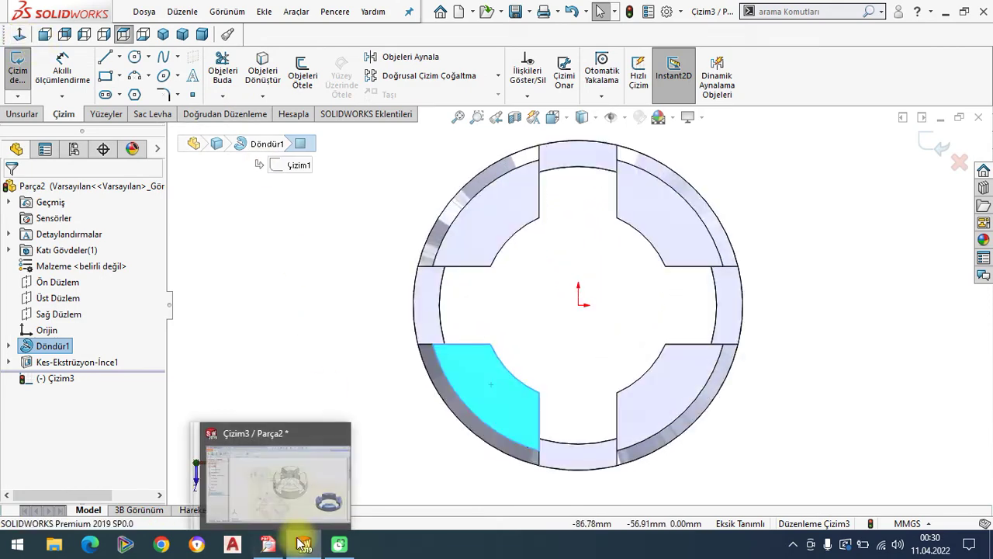
left_click(578, 118)
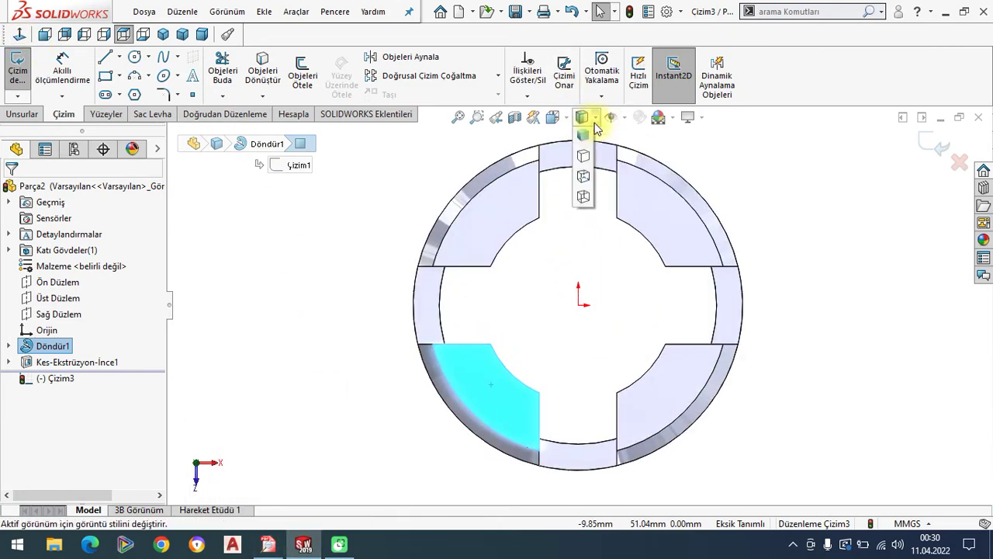
left_click(580, 195)
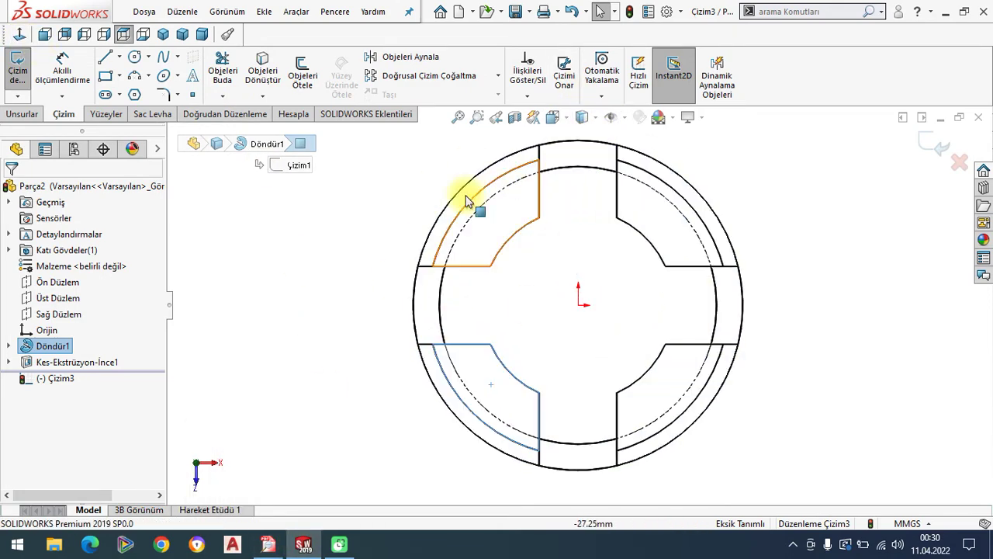
left_click(367, 265)
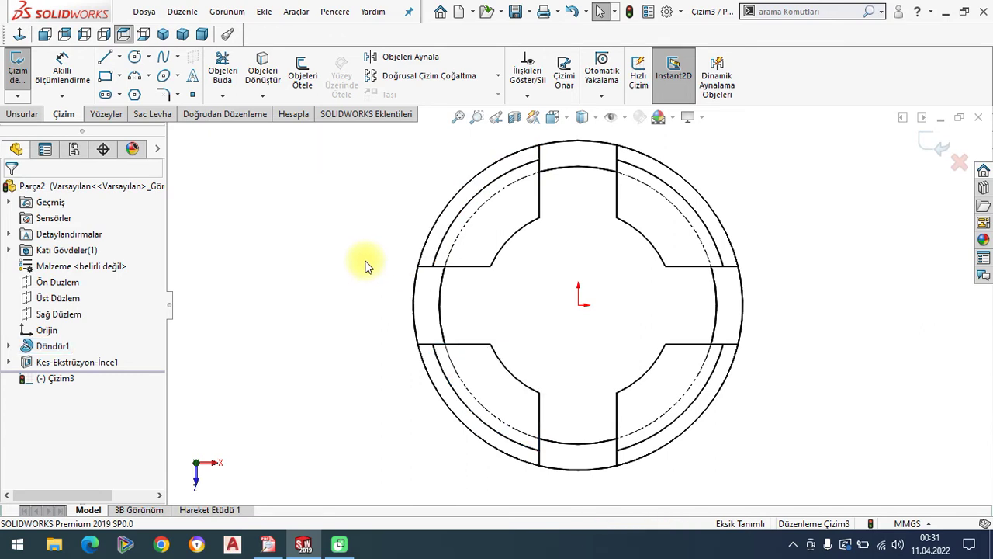
- Draw a vertical centreline up from the origin and a slanted centreline across the ring
left_click(119, 56)
left_click(135, 90)
scroll(597, 332, "up", 3)
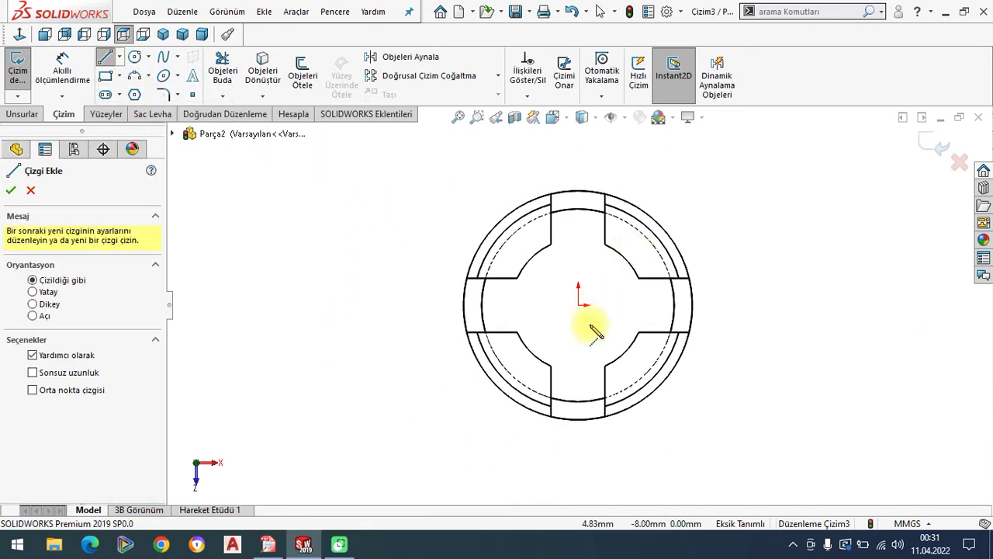
left_click(578, 305)
left_click(579, 156)
right_click(351, 222)
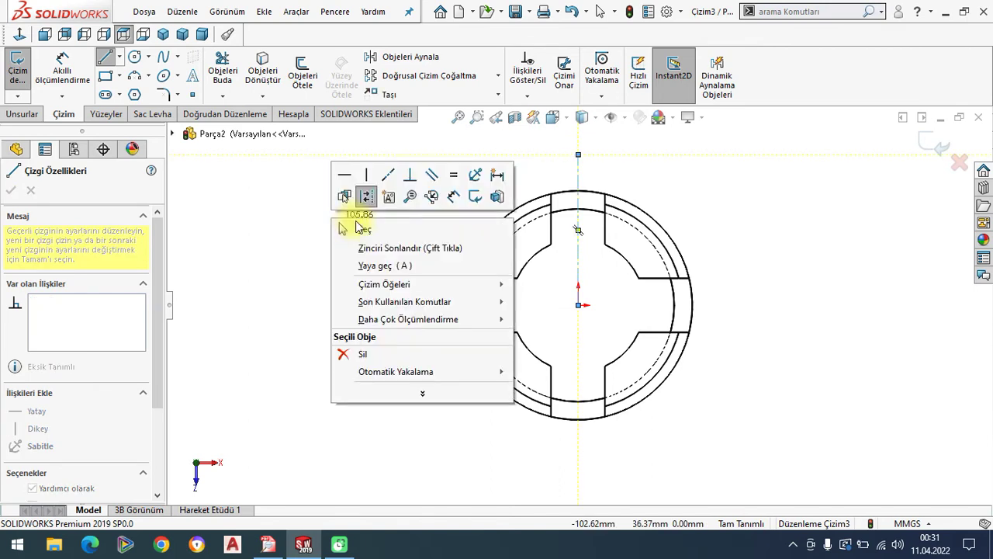
left_click(388, 247)
key("Escape")
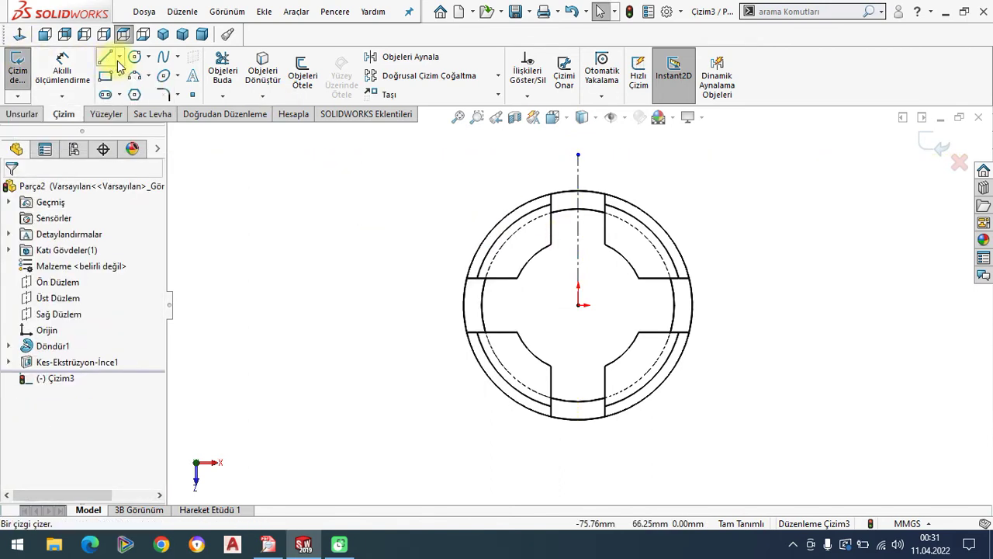
left_click(118, 58)
left_click(140, 91)
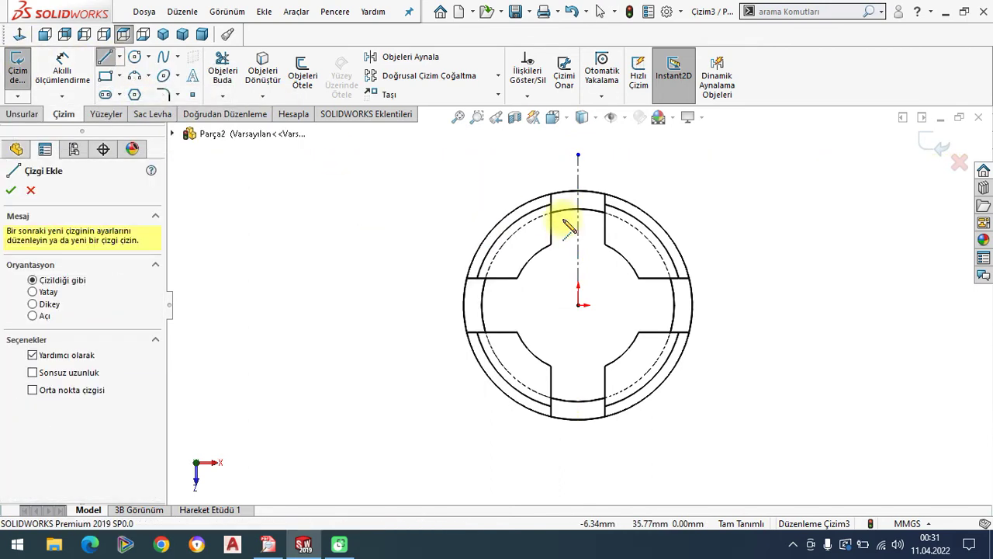
left_click(531, 258)
right_click(380, 245)
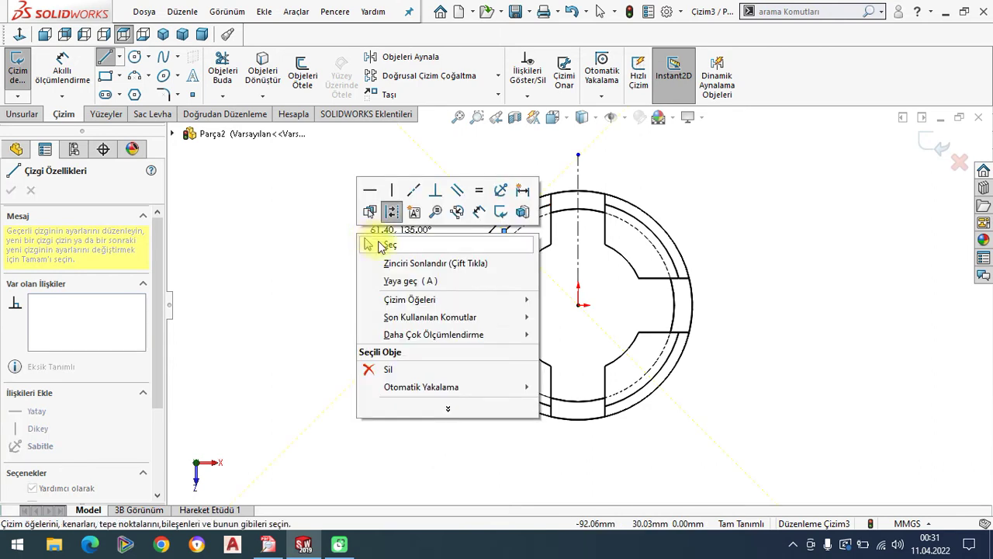
left_click(387, 245)
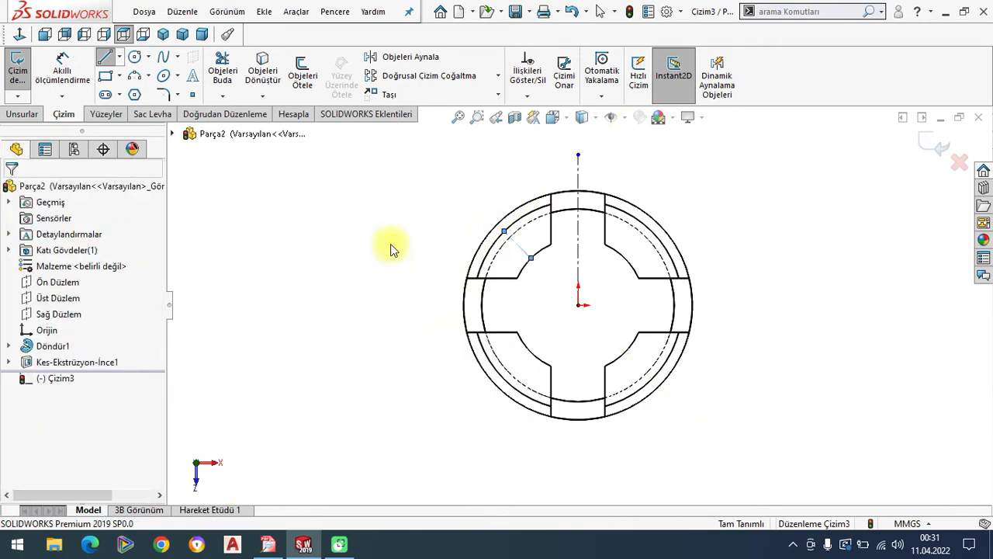
- Dimension the angle between the two centrelines at 45° and fit the sketch in view
left_click(64, 66)
left_click(577, 247)
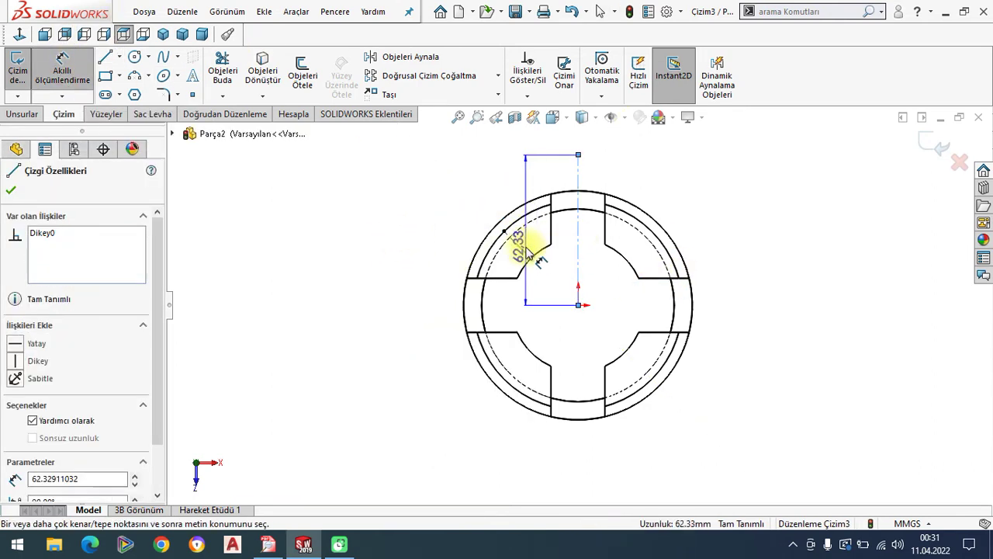
left_click(524, 253)
left_click(518, 183)
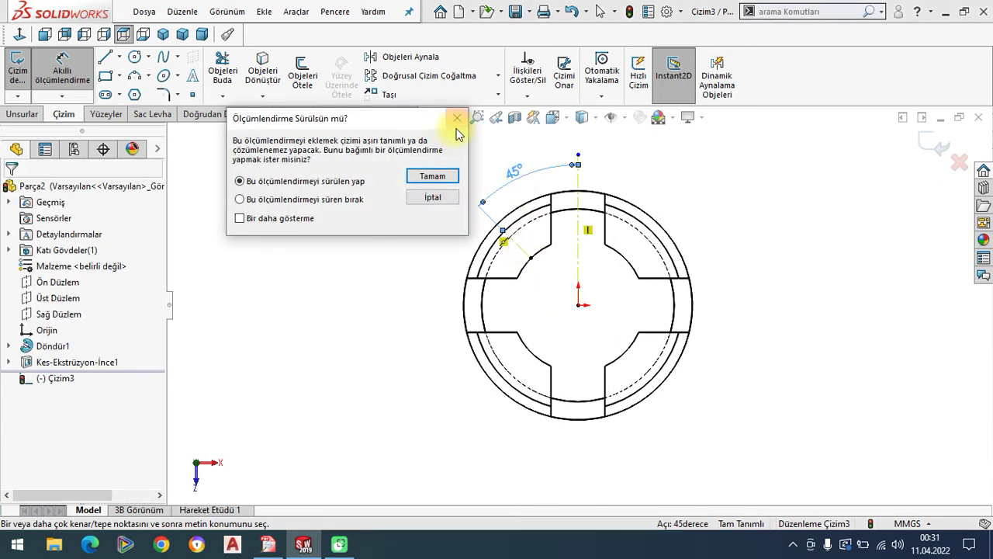
left_click(433, 177)
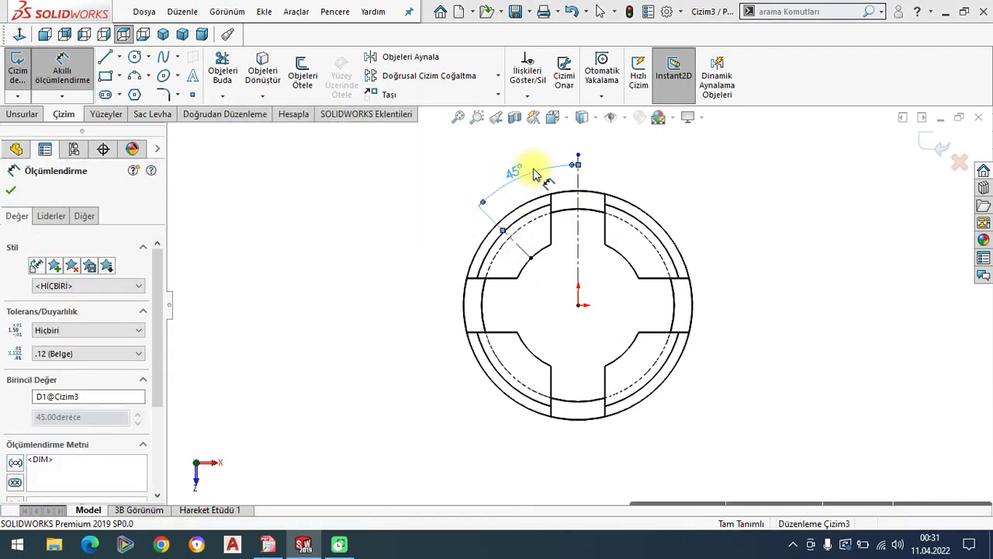
left_click(9, 192)
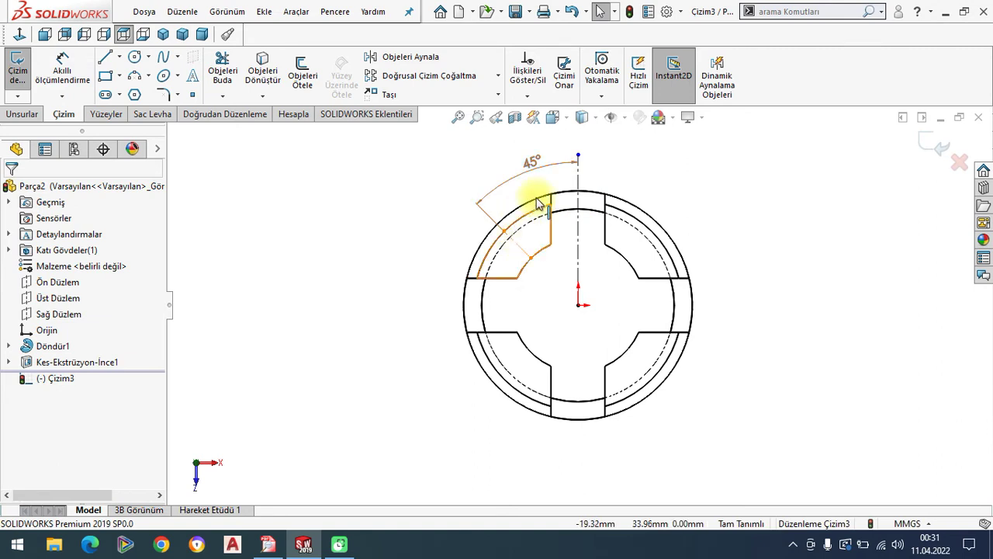
left_click(528, 167)
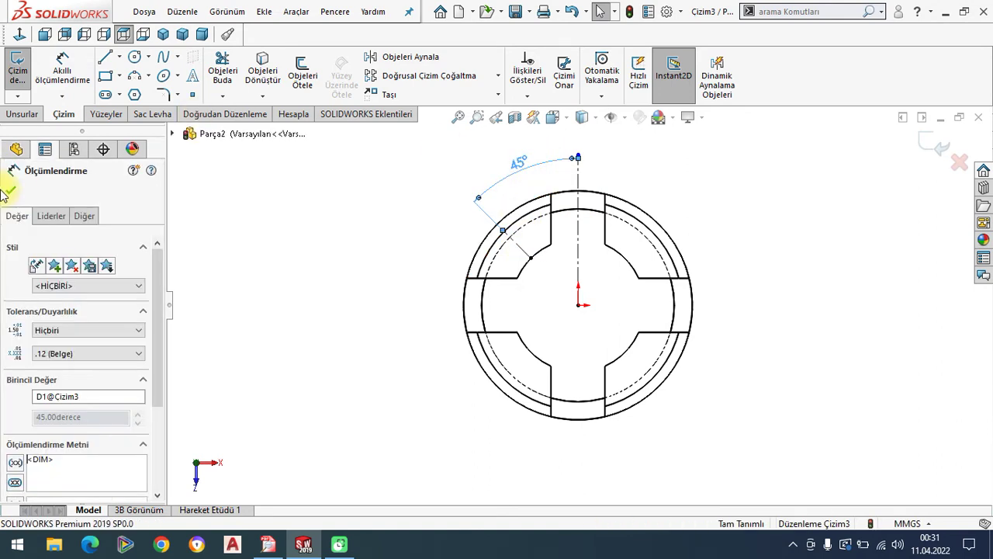
left_click(9, 191)
key("z")
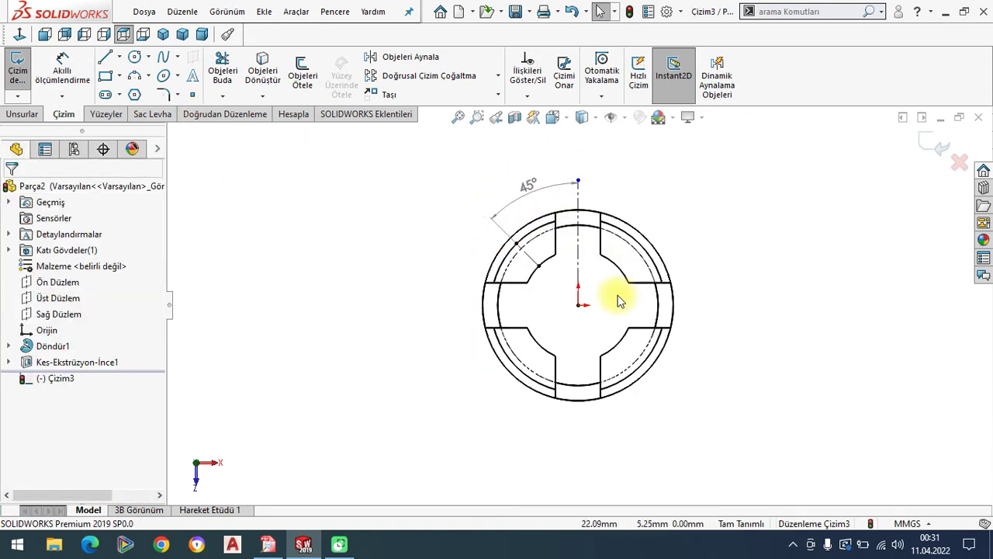
left_click(463, 123)
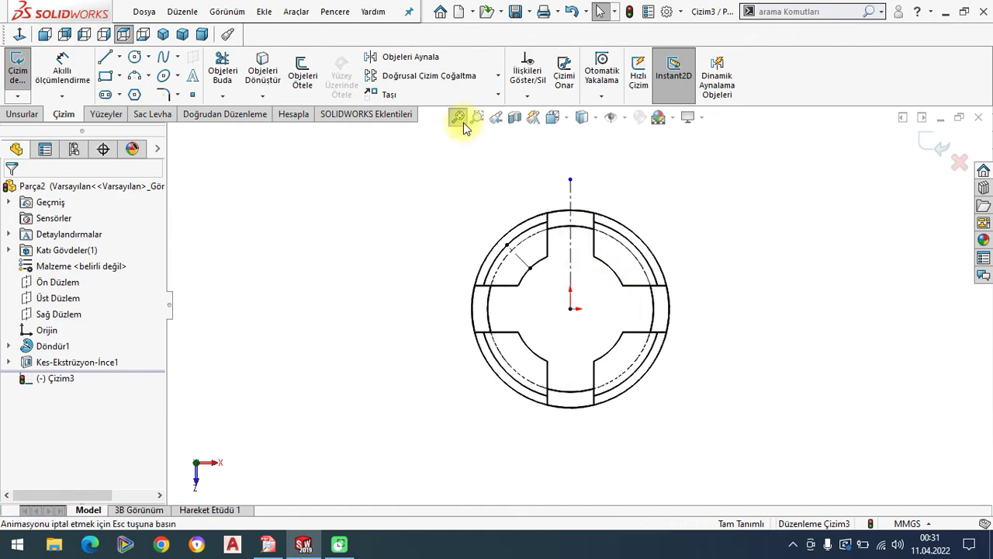
- Scroll the reference PDF down to the top view with Ø7.60 holes and 45° angle
left_click(269, 544)
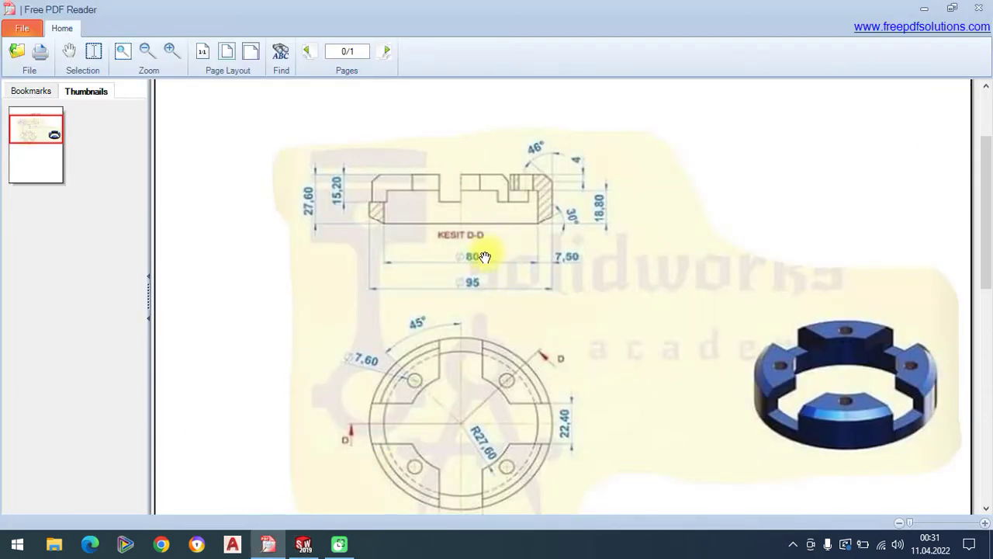
scroll(407, 318, "down", 2)
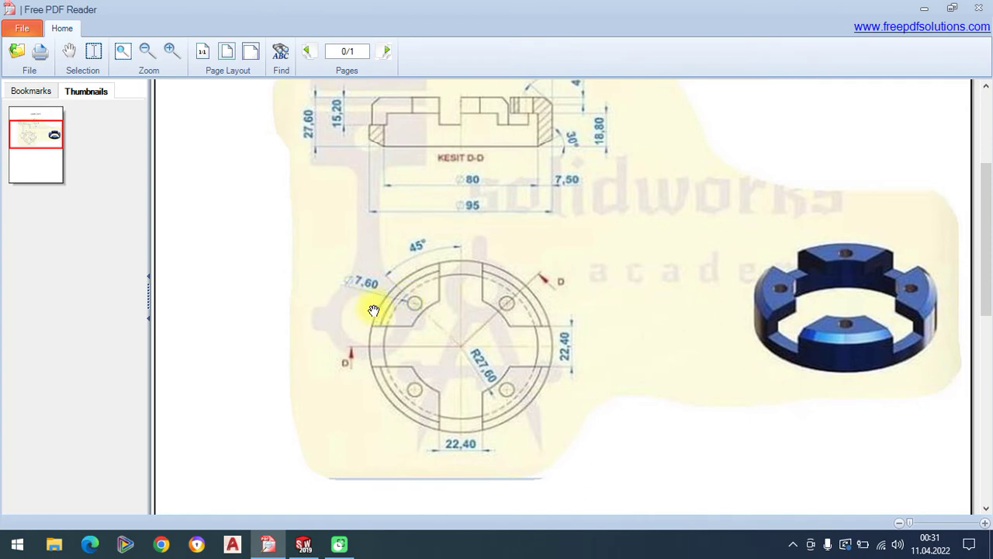
- Draw a circle centred on the 45° line and dimension its diameter to 7.60 mm
left_click(303, 544)
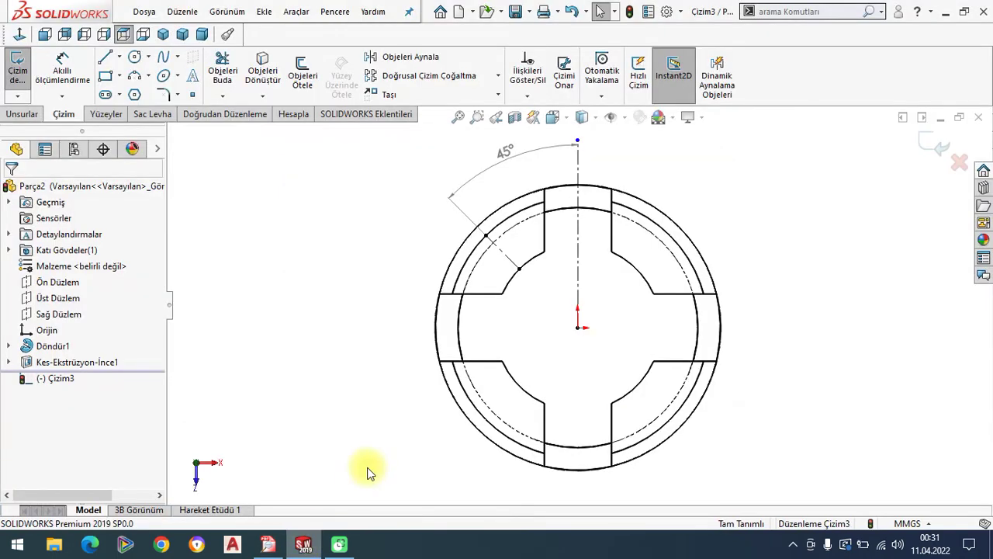
left_click(134, 60)
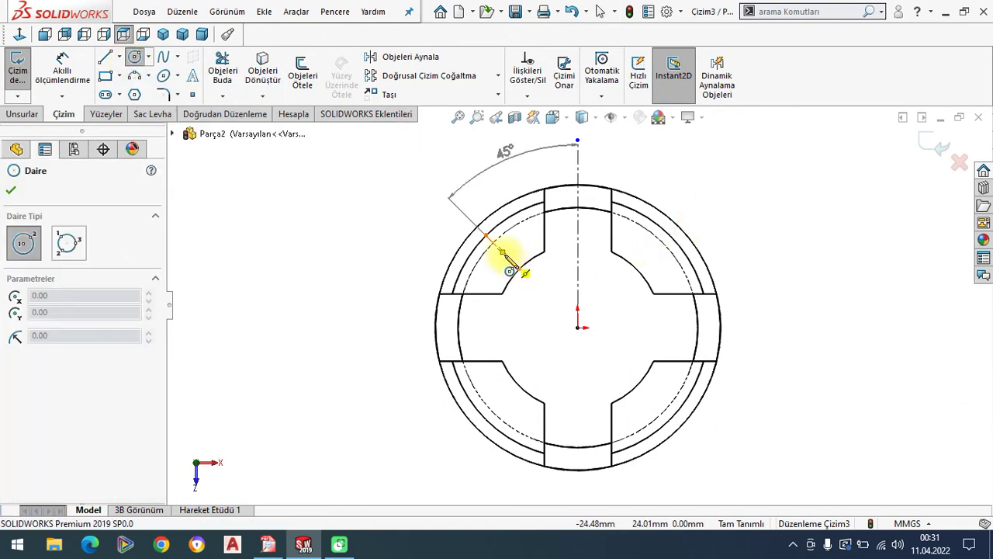
left_click(502, 249)
left_click(519, 256)
right_click(356, 229)
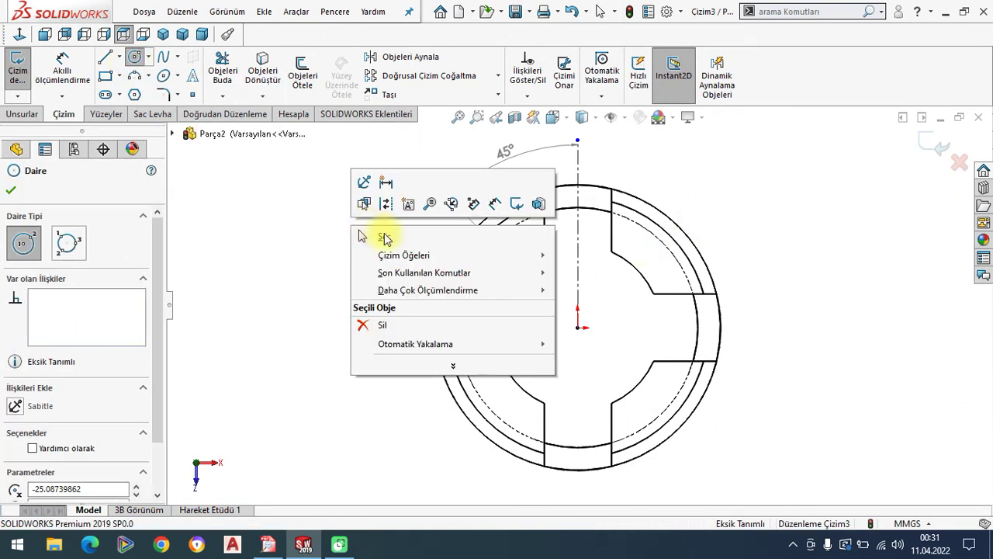
left_click(379, 235)
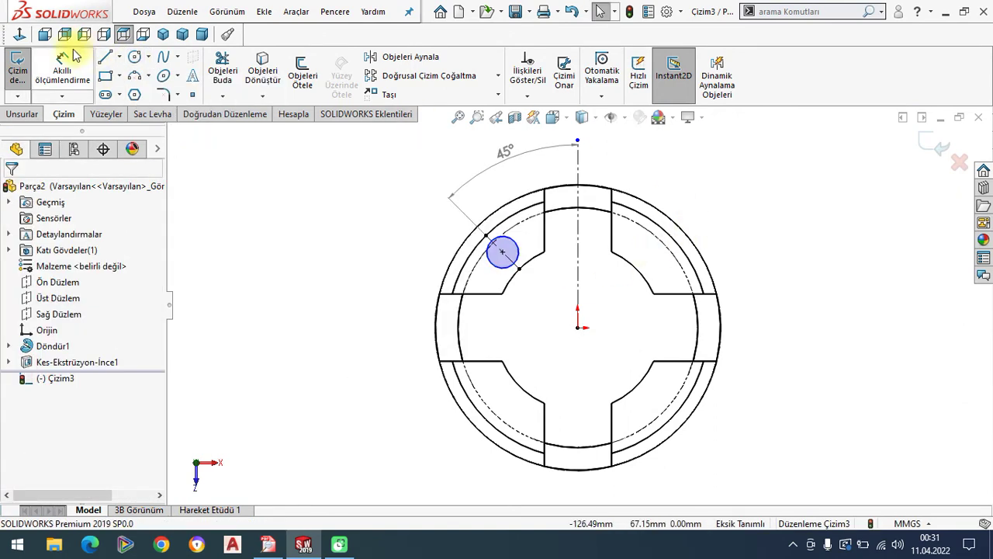
left_click(491, 266)
left_click(323, 224)
type("7.")
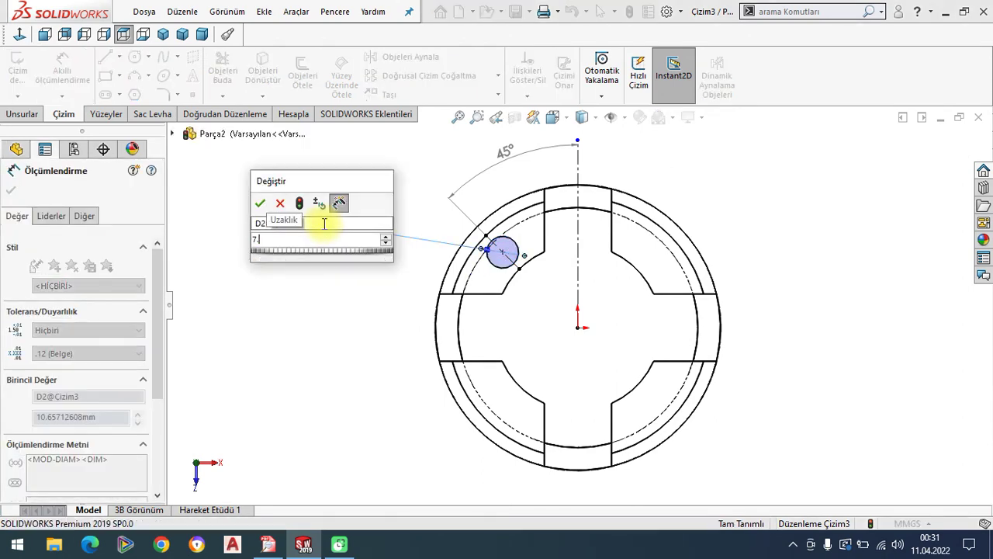
type("6")
key("Return")
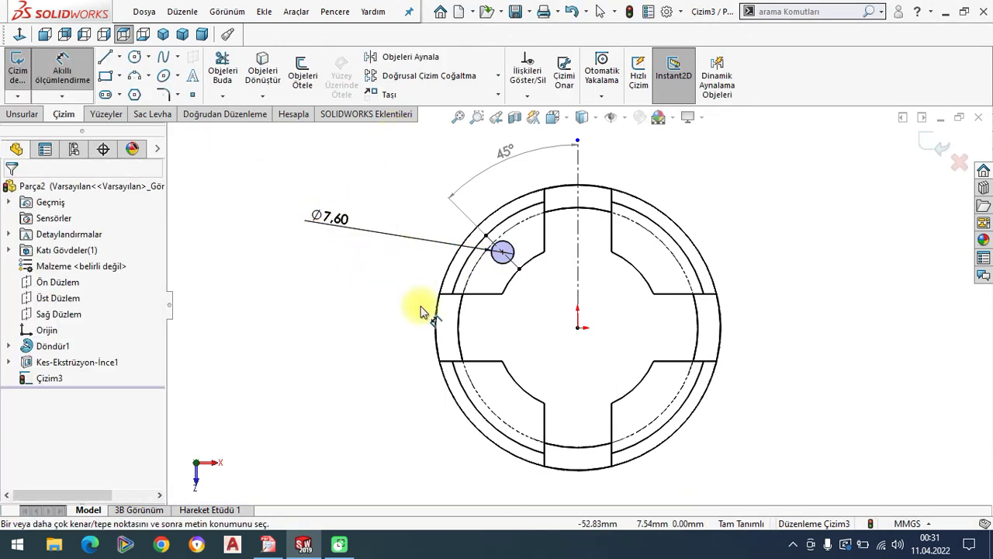
left_click(268, 547)
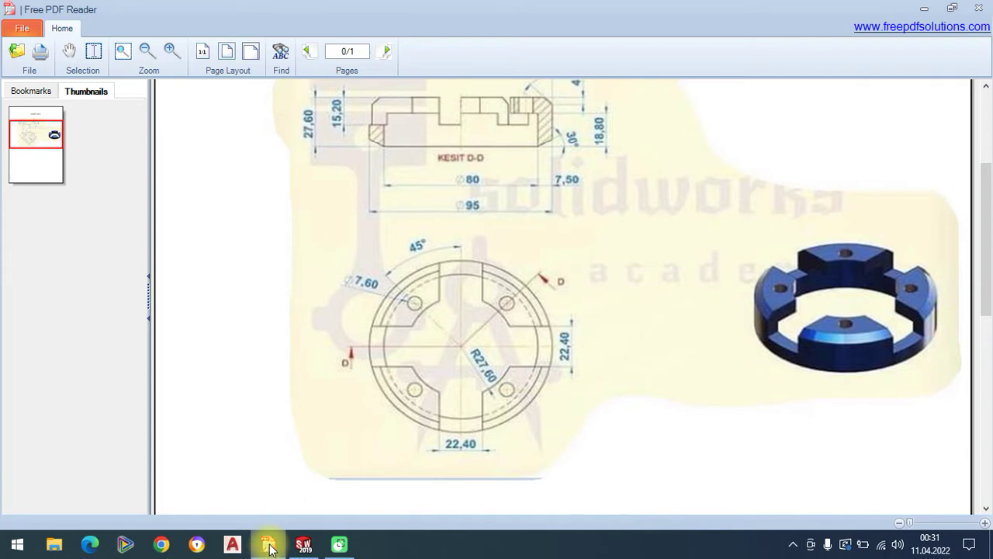
left_click(303, 545)
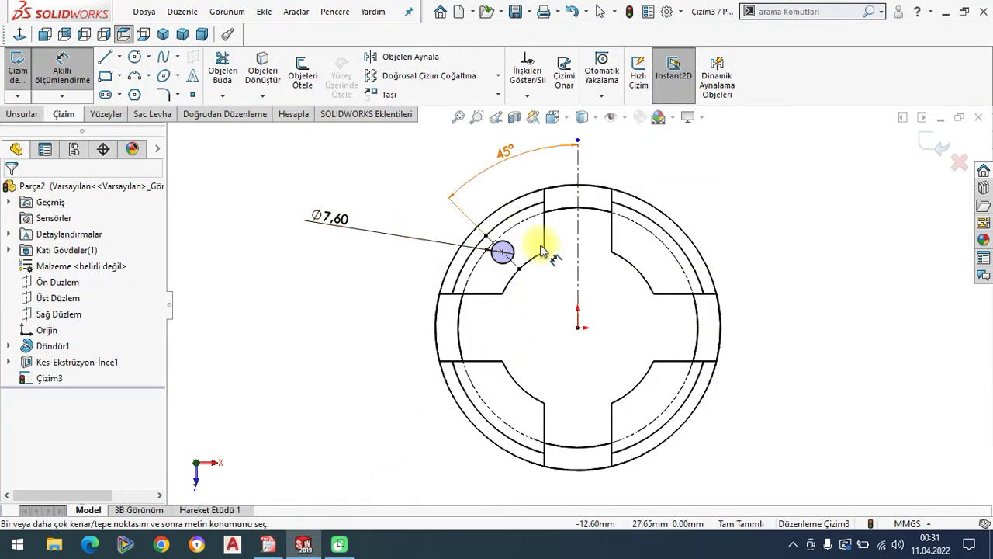
- Delete the first small circle and the diagonal 45° centreline
key("Escape")
left_click(500, 265)
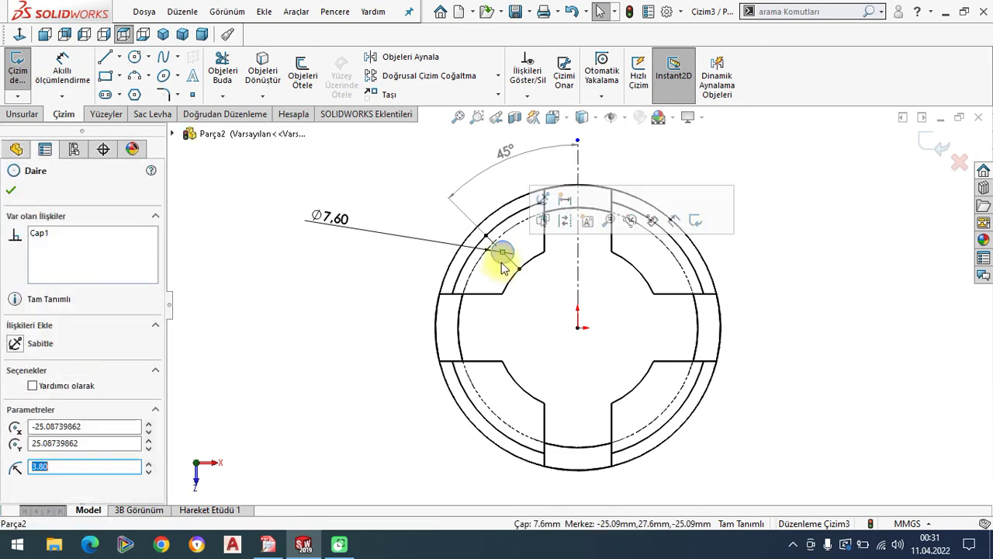
key("Delete")
left_click(419, 273)
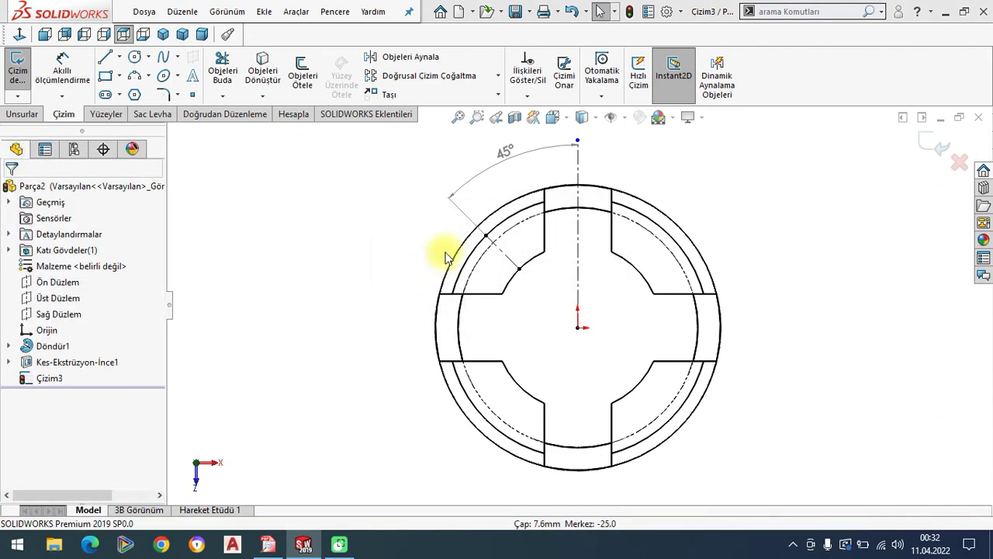
double_click(525, 155)
left_click(580, 267)
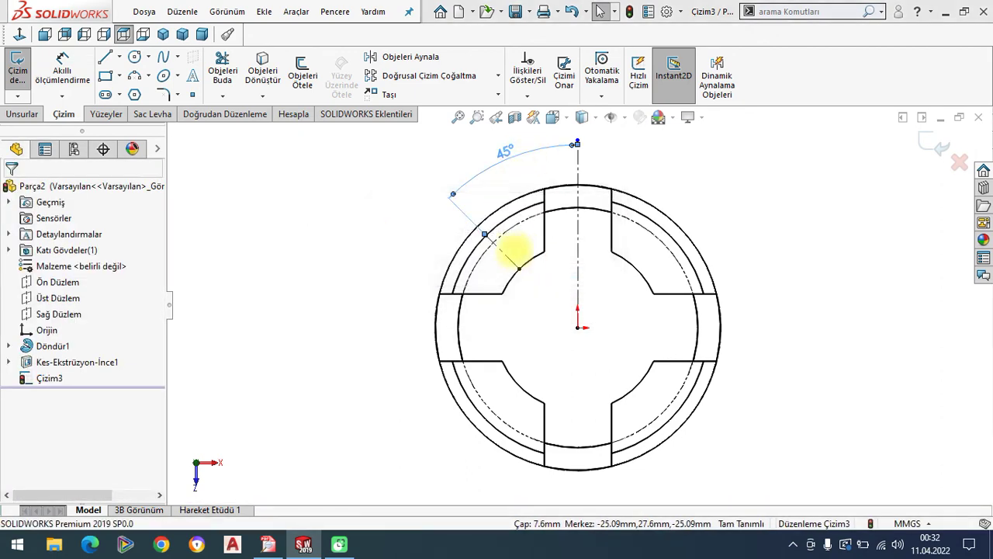
key("Escape")
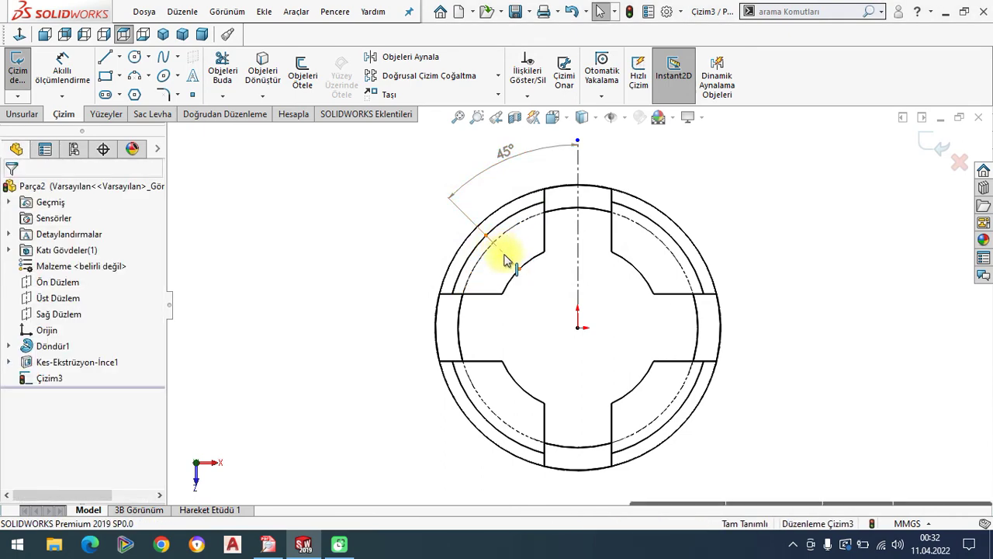
left_click(508, 254)
key("Delete")
left_click(418, 270)
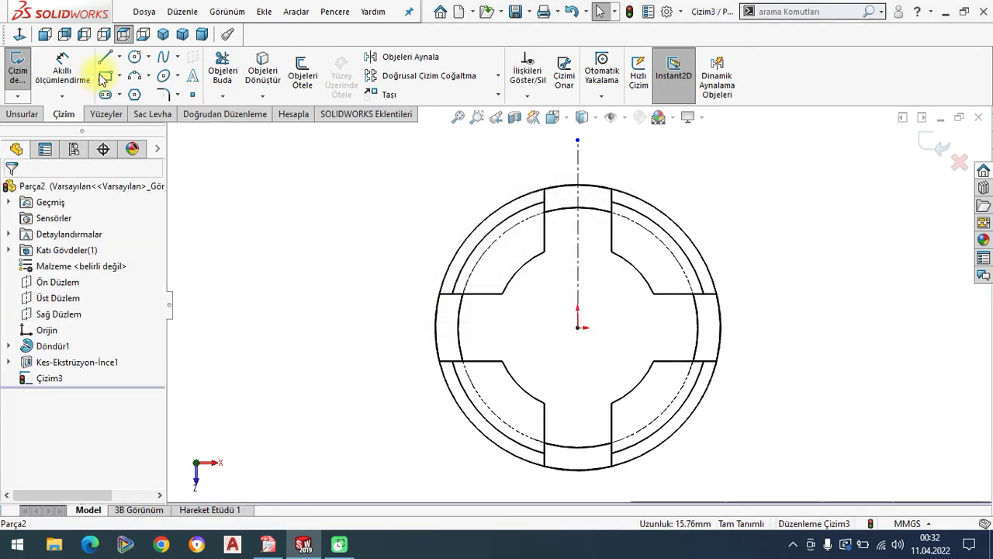
- Draw a short construction line starting on the inner arc
left_click(119, 57)
key("l")
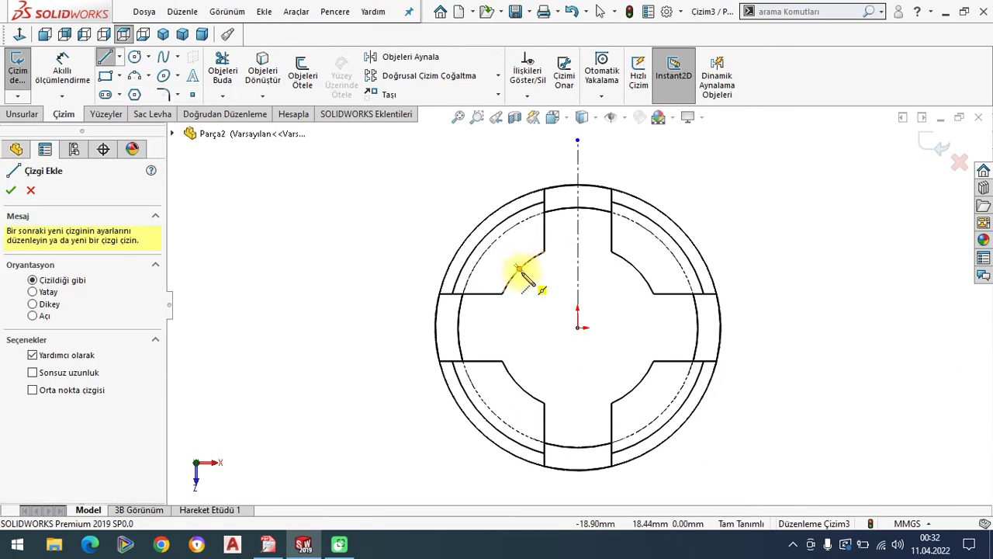
left_click(519, 269)
right_click(353, 225)
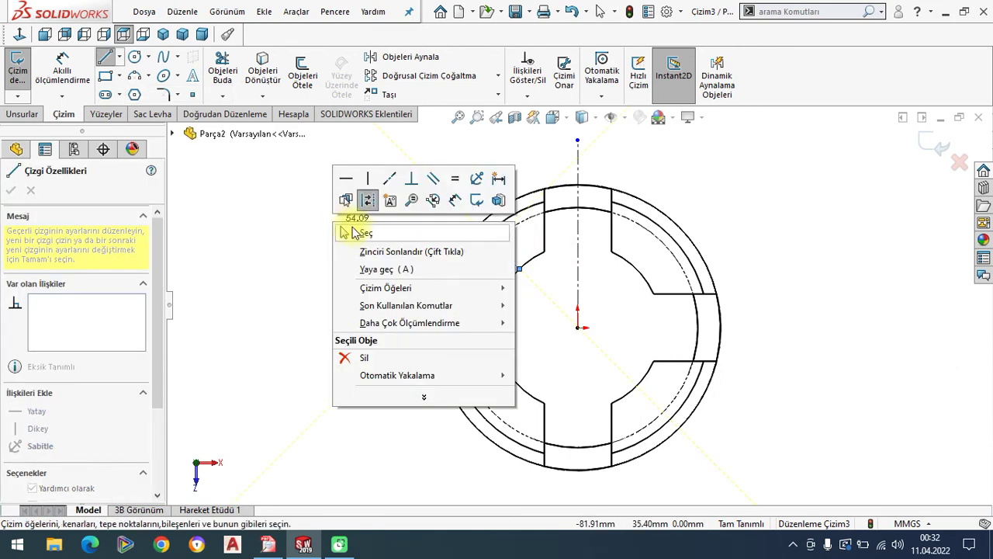
left_click(355, 230)
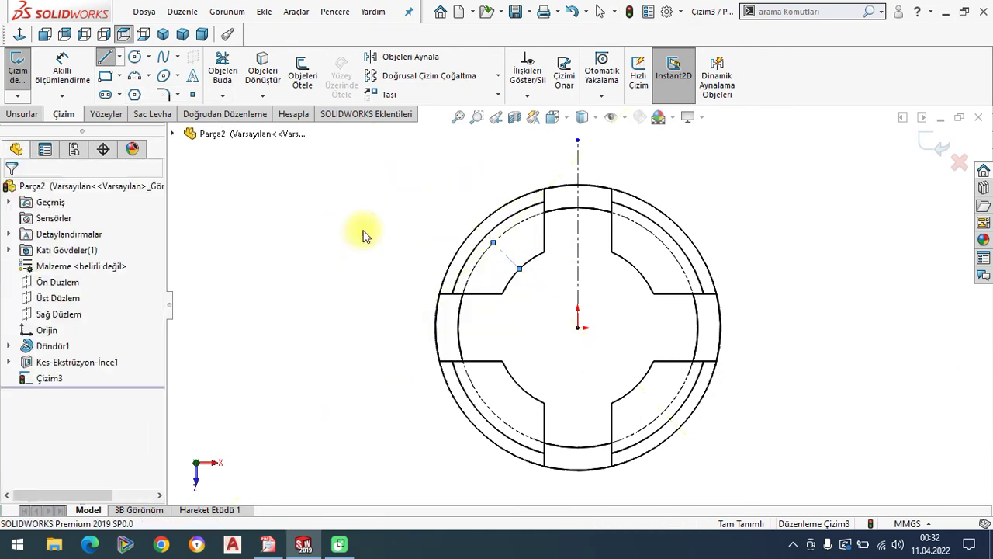
- Draw a circle on the dashed pitch arc and dimension its diameter to 7.60 mm
left_click(134, 56)
left_click(506, 255)
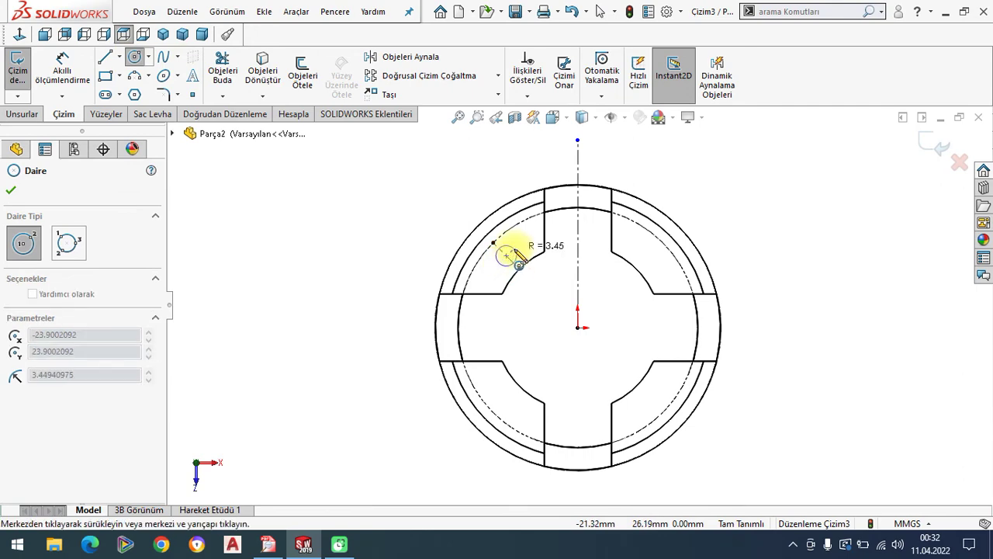
left_click(519, 263)
key("Escape")
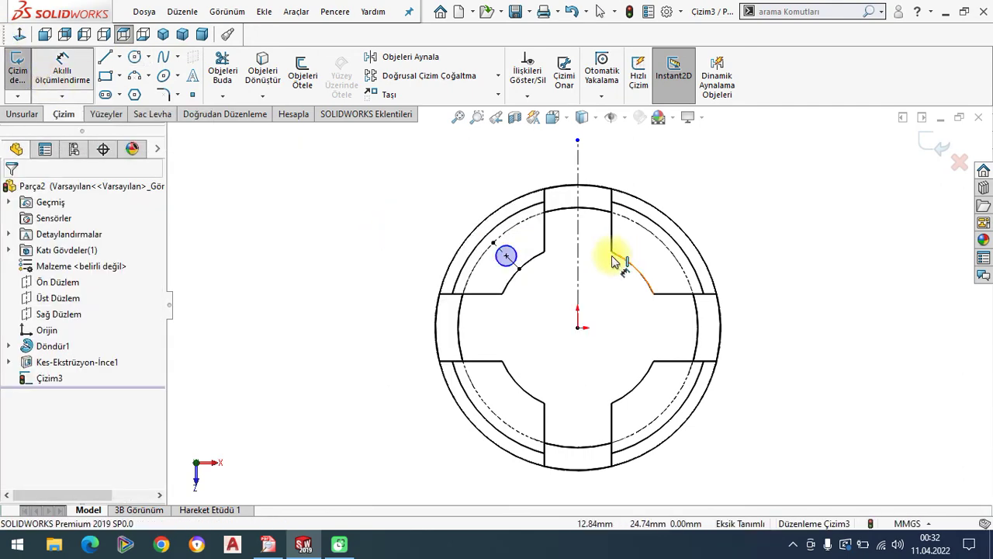
key("d")
left_click(510, 250)
left_click(427, 225)
type("7.")
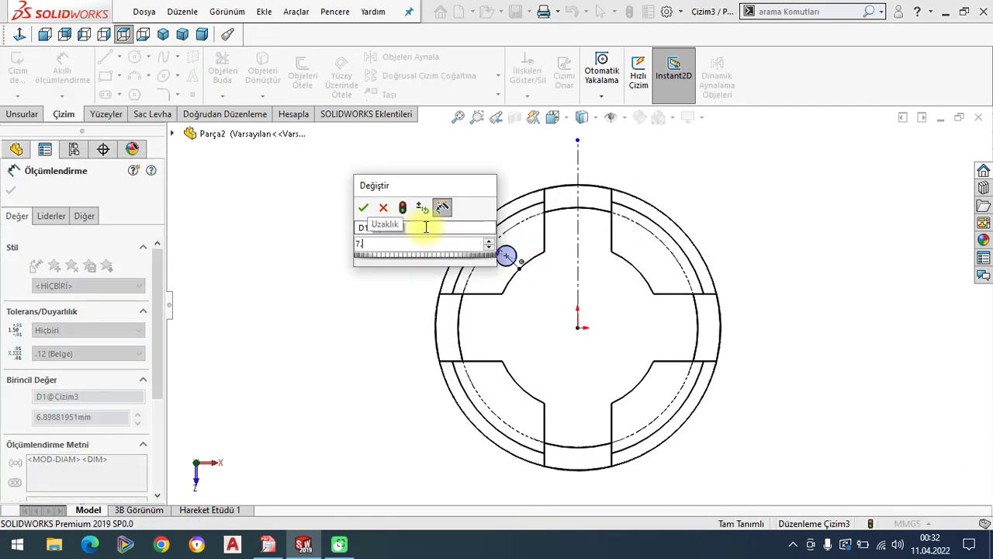
type("6")
key("Return")
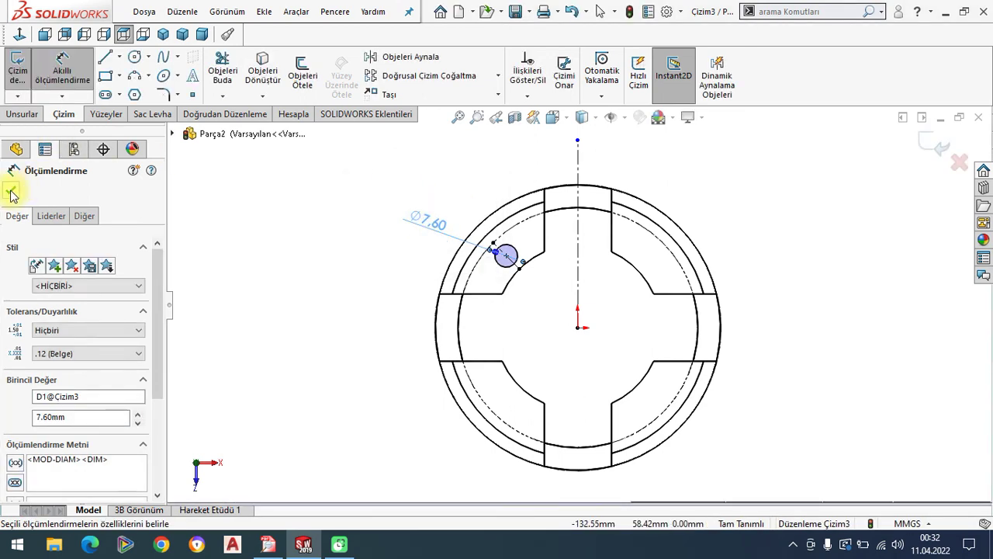
left_click(11, 193)
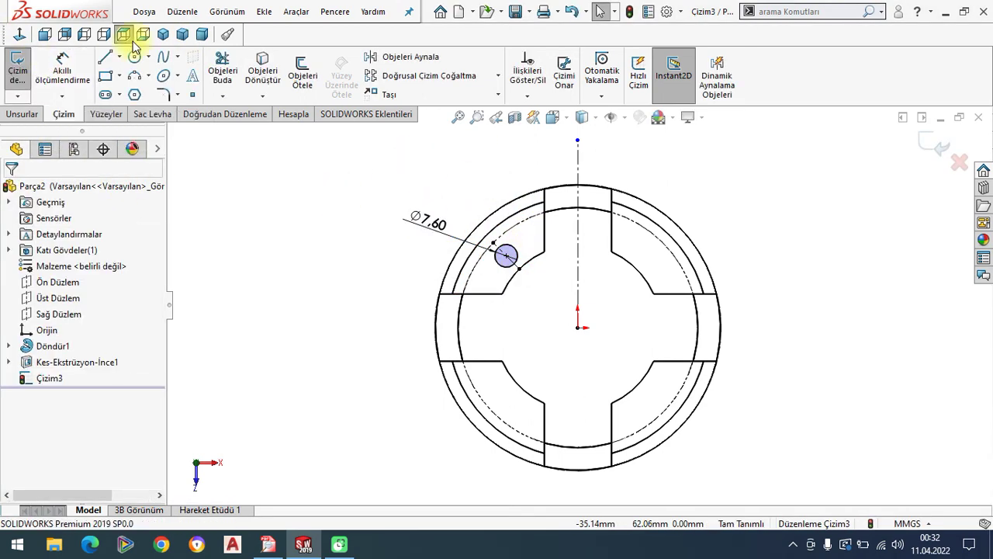
- Circular-pattern the Ø7.60 circle into four copies over 360°
left_click(498, 77)
left_click(419, 114)
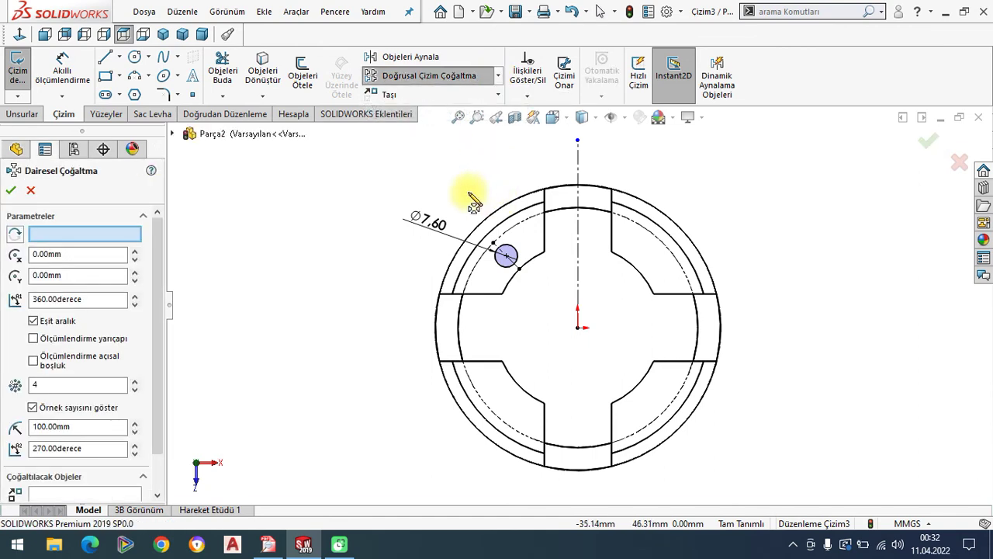
left_click(504, 264)
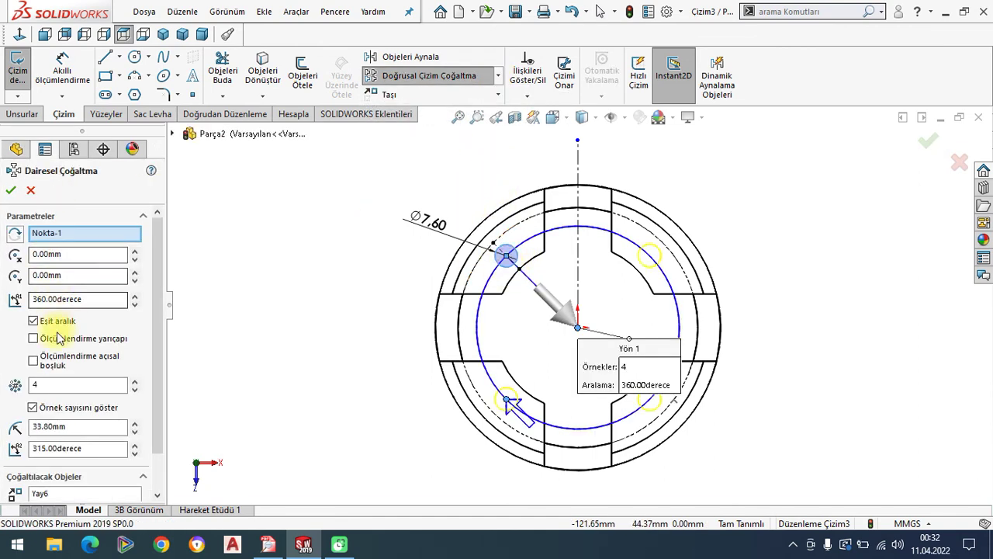
left_click(11, 193)
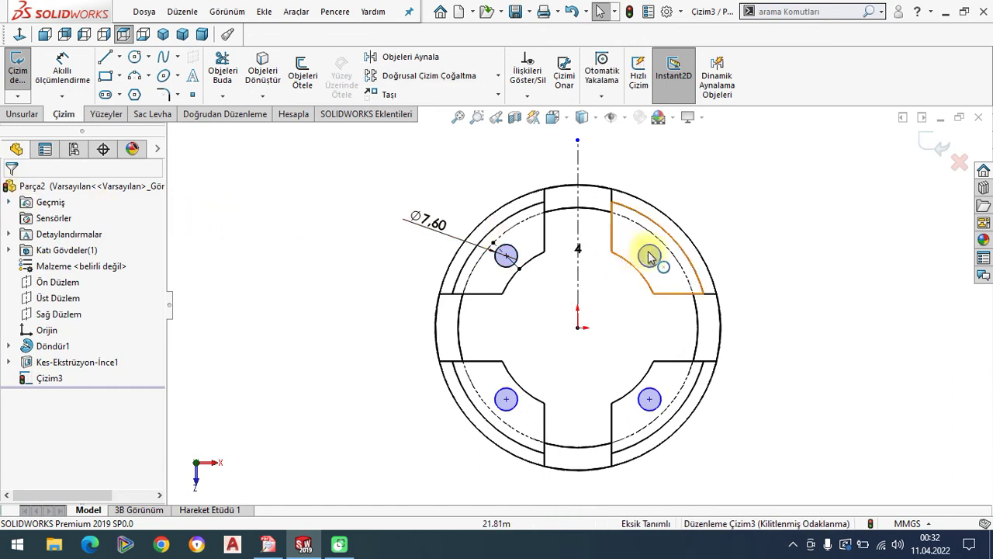
- Add a Fix relation to the hole centre point so the sketch is fully defined
left_click_drag(647, 257, 648, 258)
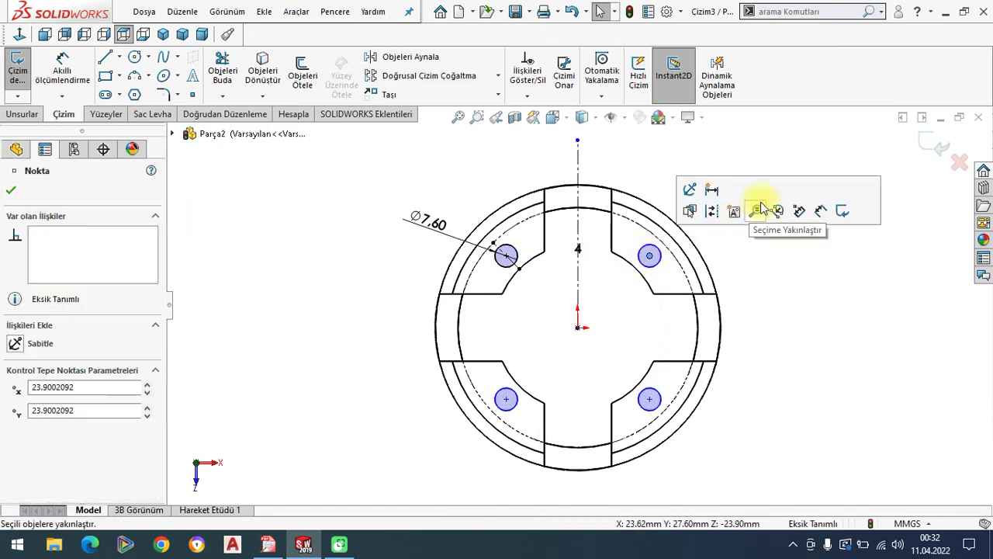
left_click(761, 206)
left_click(517, 230)
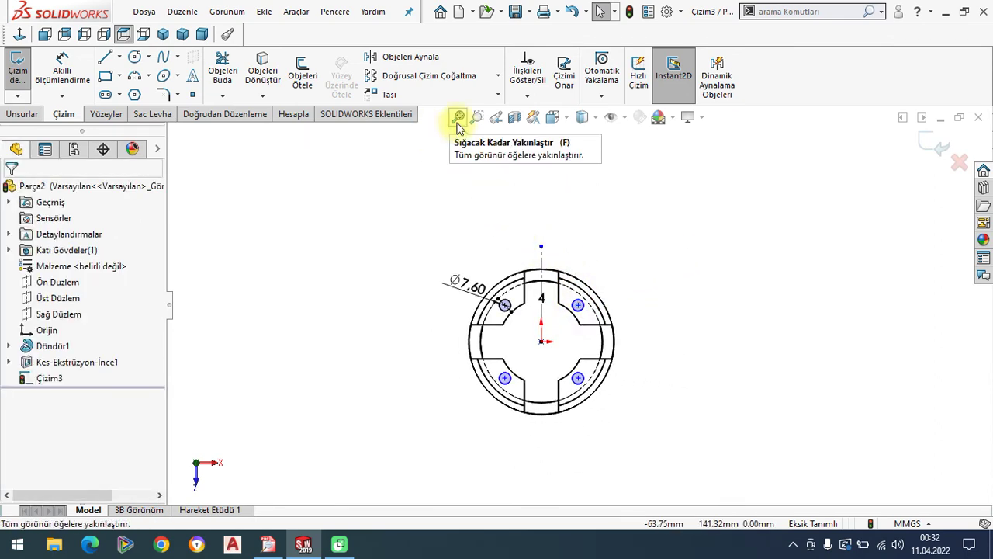
left_click(456, 117)
left_click(677, 255)
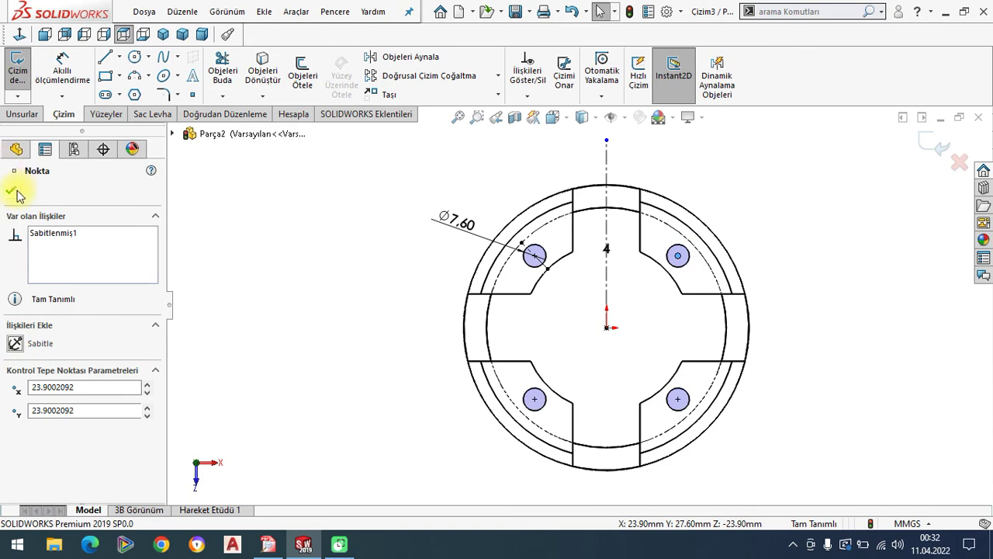
left_click(13, 191)
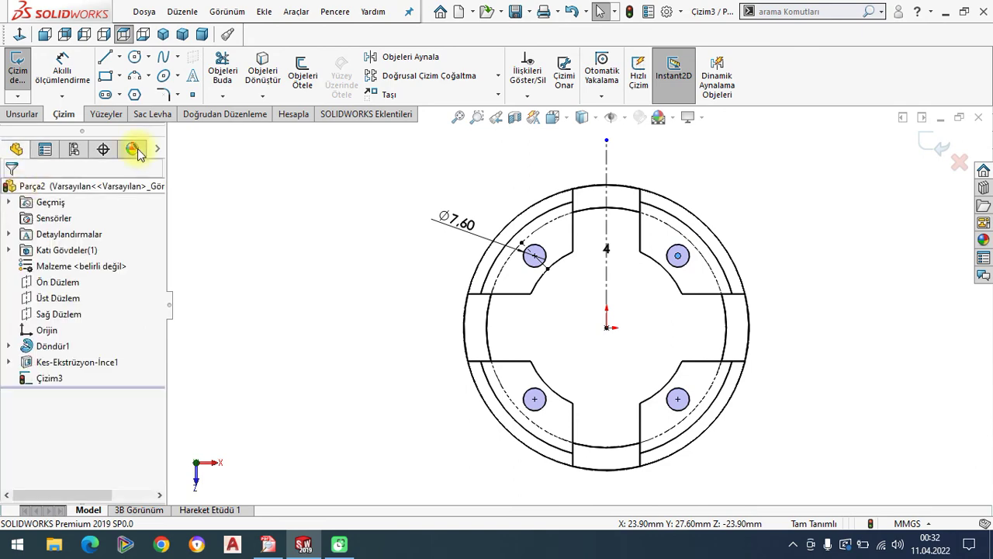
- Cut the four circles Through All from an isometric view
left_click(163, 35)
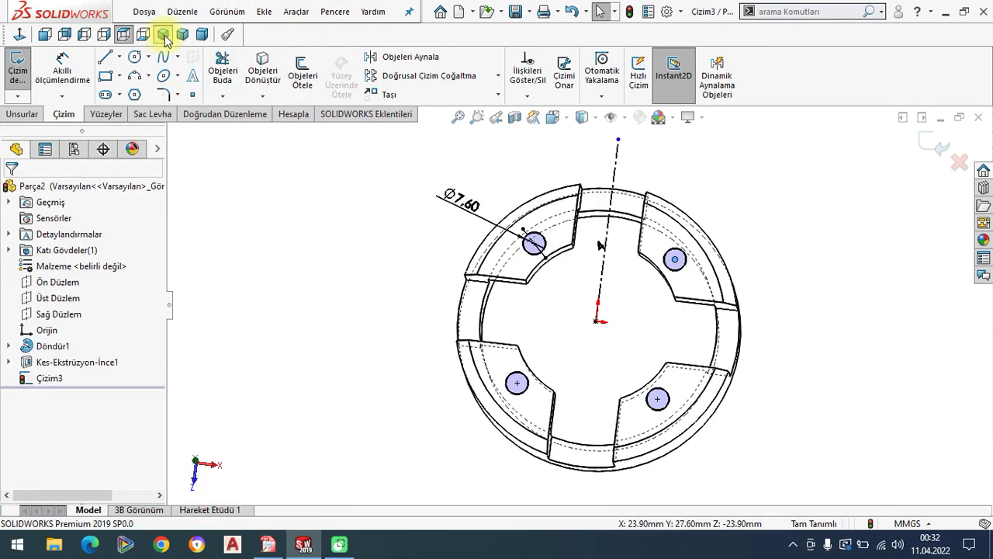
left_click(21, 114)
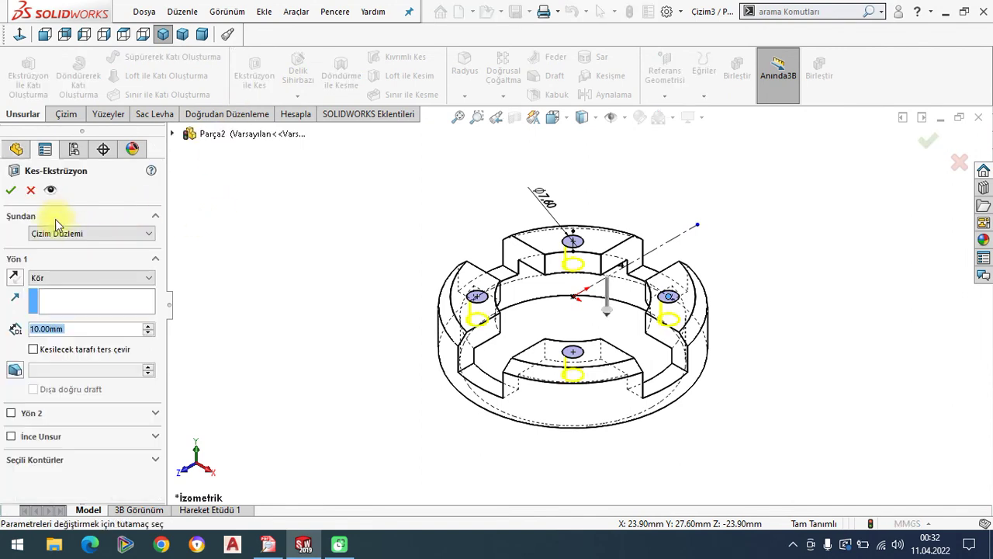
left_click(51, 278)
left_click(56, 300)
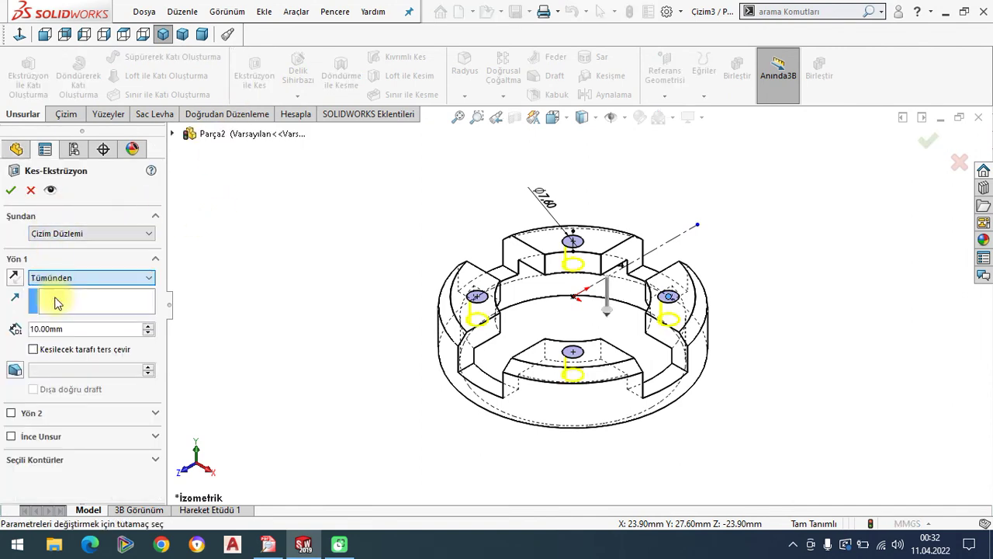
left_click(11, 190)
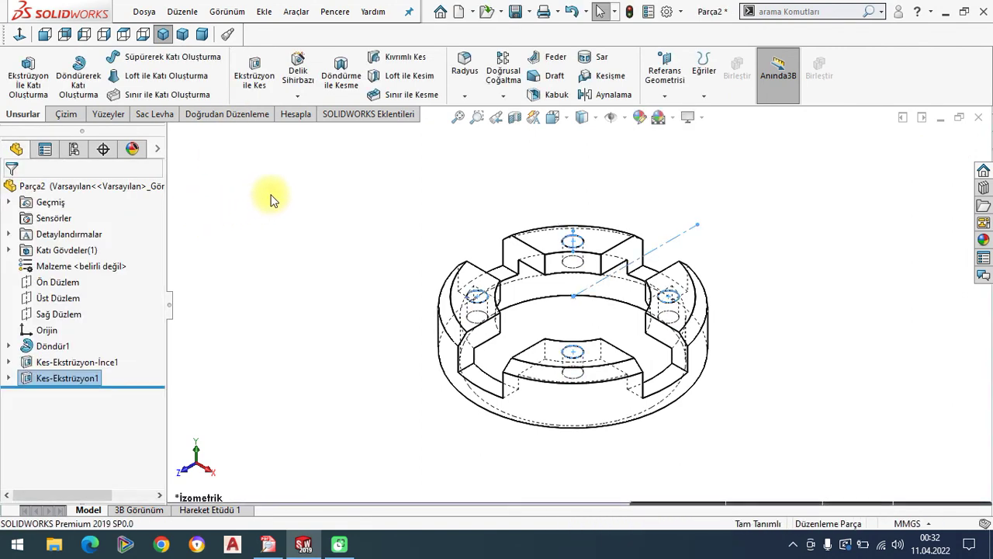
- Switch to Shaded with Edges and compare the holed ring with the PDF drawing
left_click(582, 118)
left_click(583, 135)
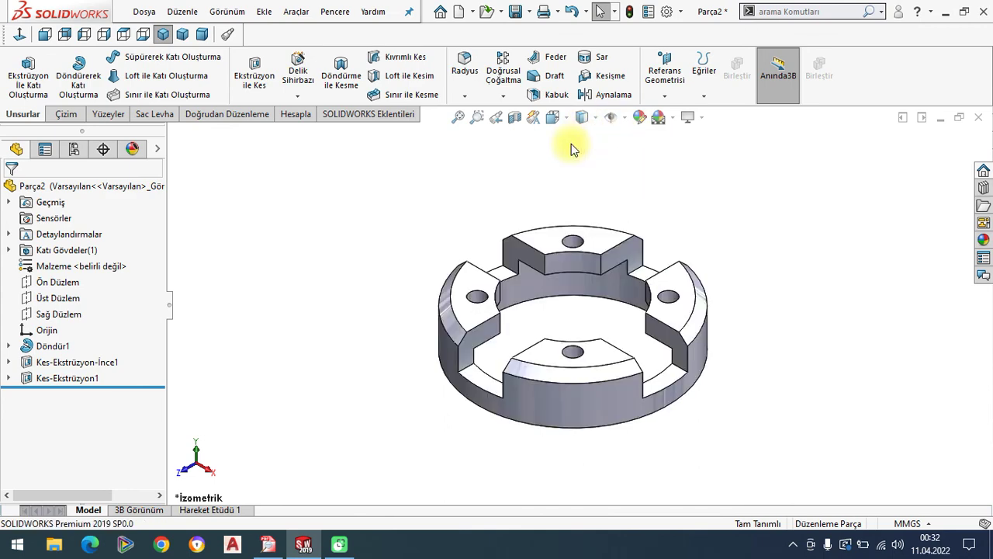
mouse_move(632, 344)
middle_mouse_down()
mouse_move(566, 362)
mouse_move(637, 332)
middle_mouse_up()
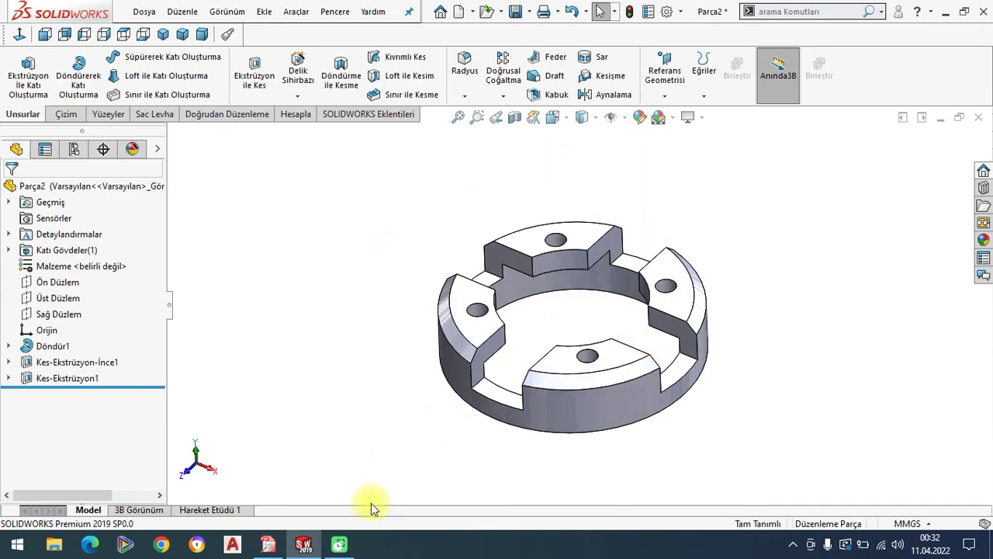
left_click(268, 544)
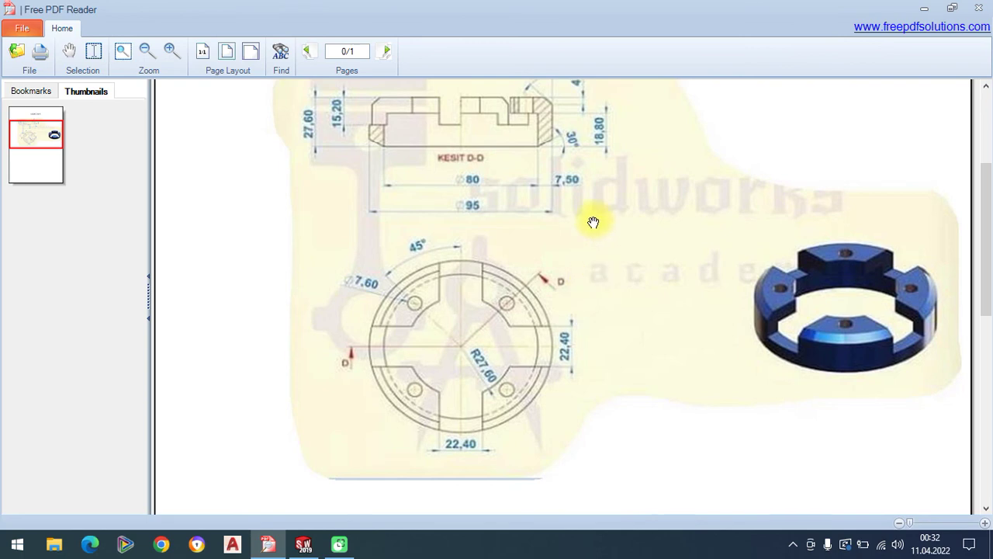
left_click_drag(593, 223, 595, 269)
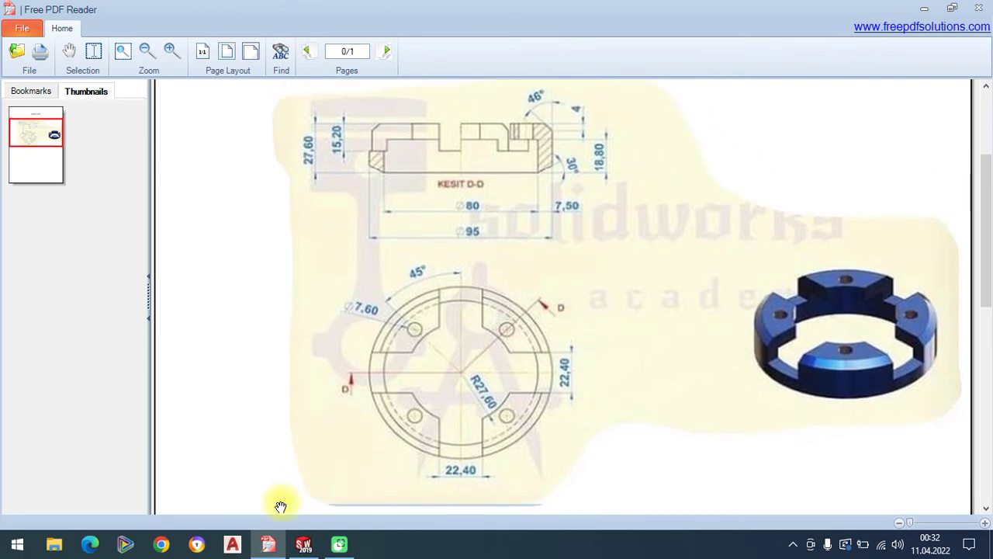
left_click(303, 544)
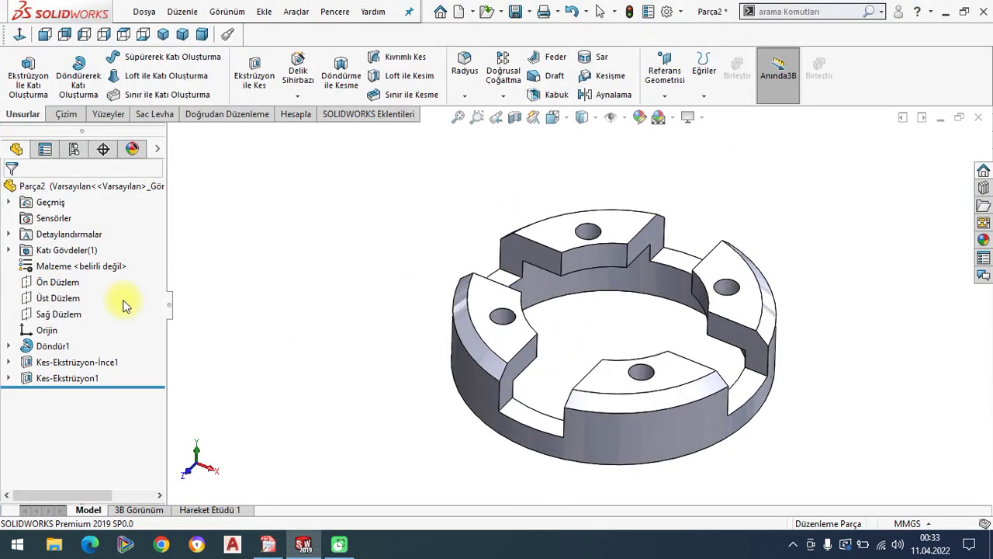
- Apply 1060 Alloy from the Aluminium Alloys group as the part's material
right_click(124, 266)
left_click(178, 278)
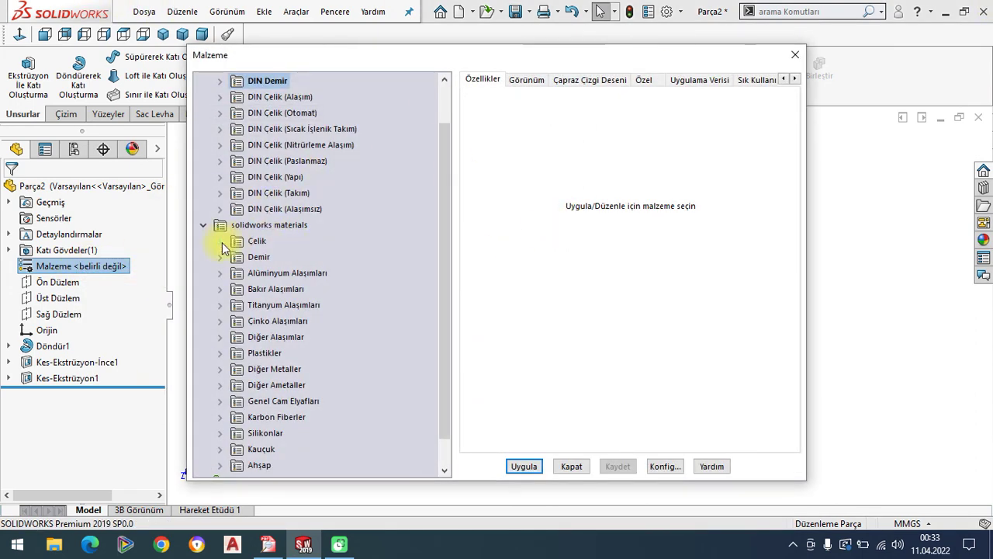
left_click(228, 274)
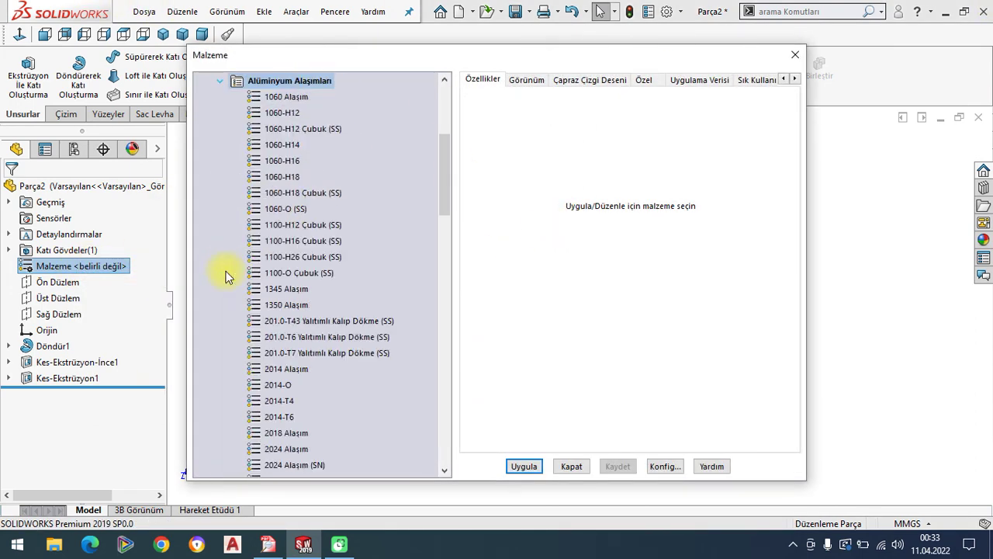
left_click(283, 100)
left_click(541, 468)
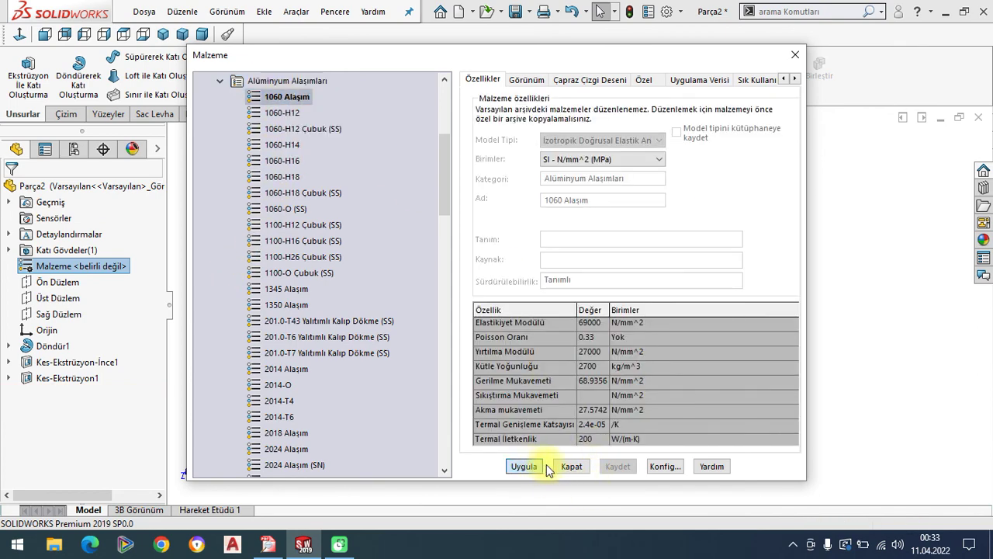
left_click(572, 468)
middle_click_drag(461, 342, 461, 343)
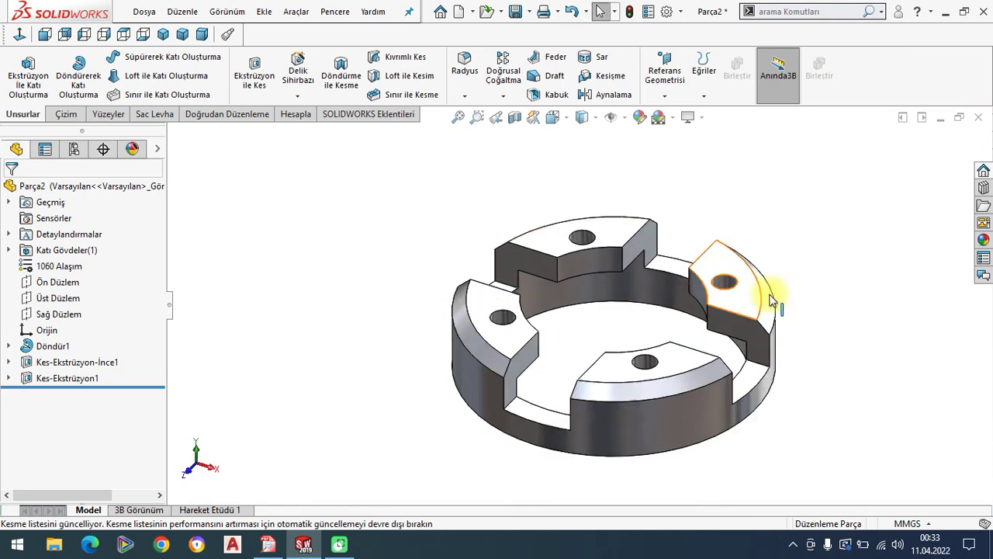